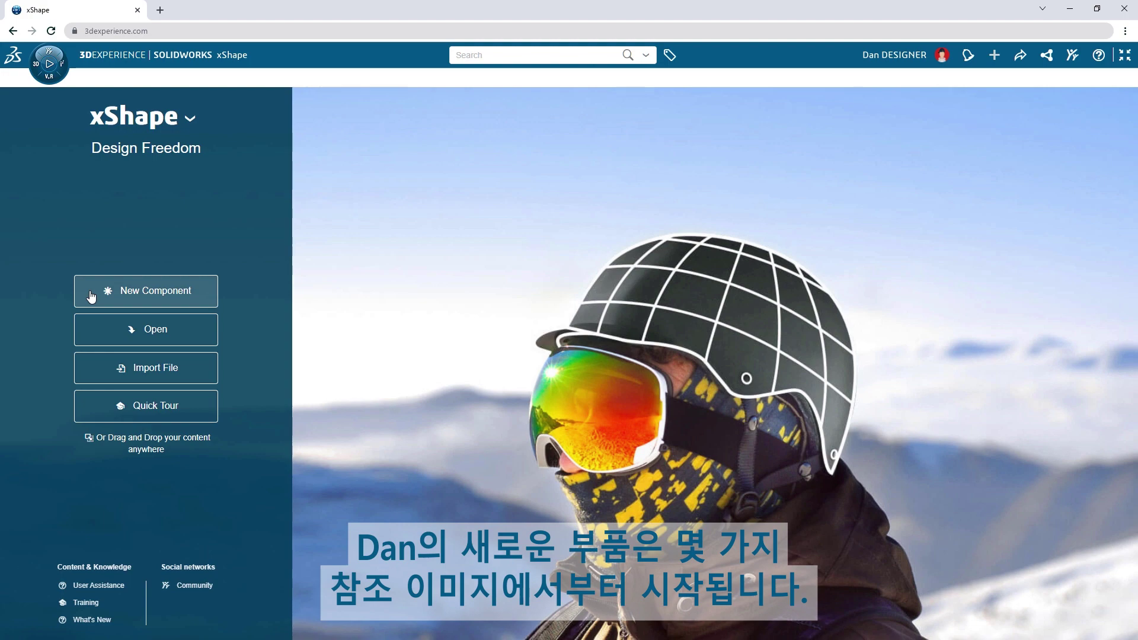
# - Create a new component with a QuadBall scaled to about 132%, then sized by bounding box along X
pyautogui.click(91, 296)
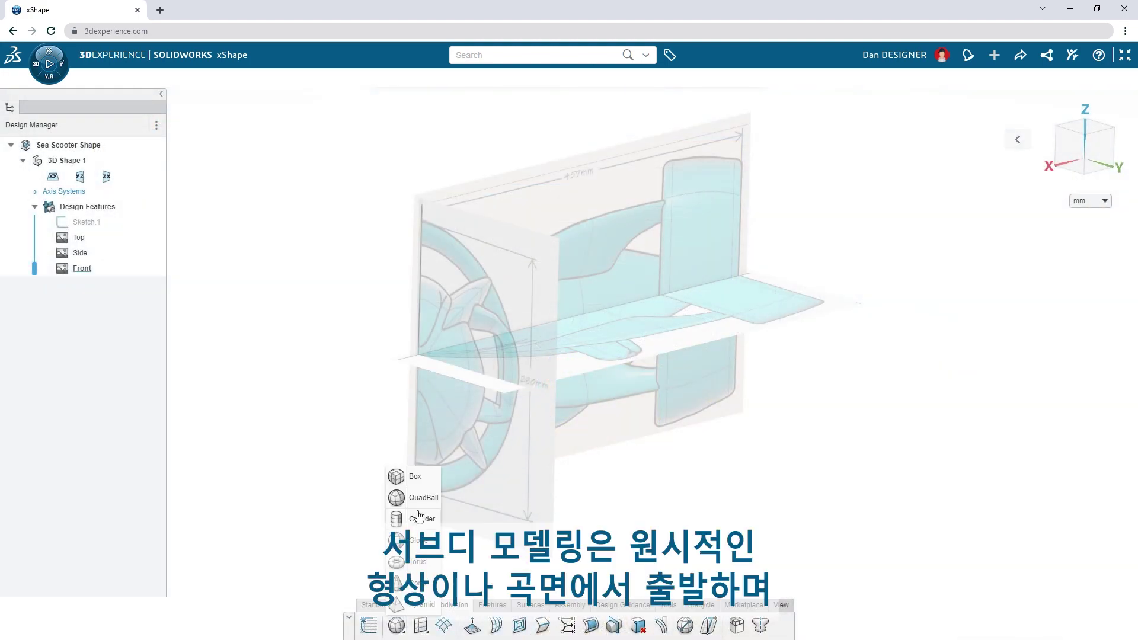
pyautogui.click(422, 498)
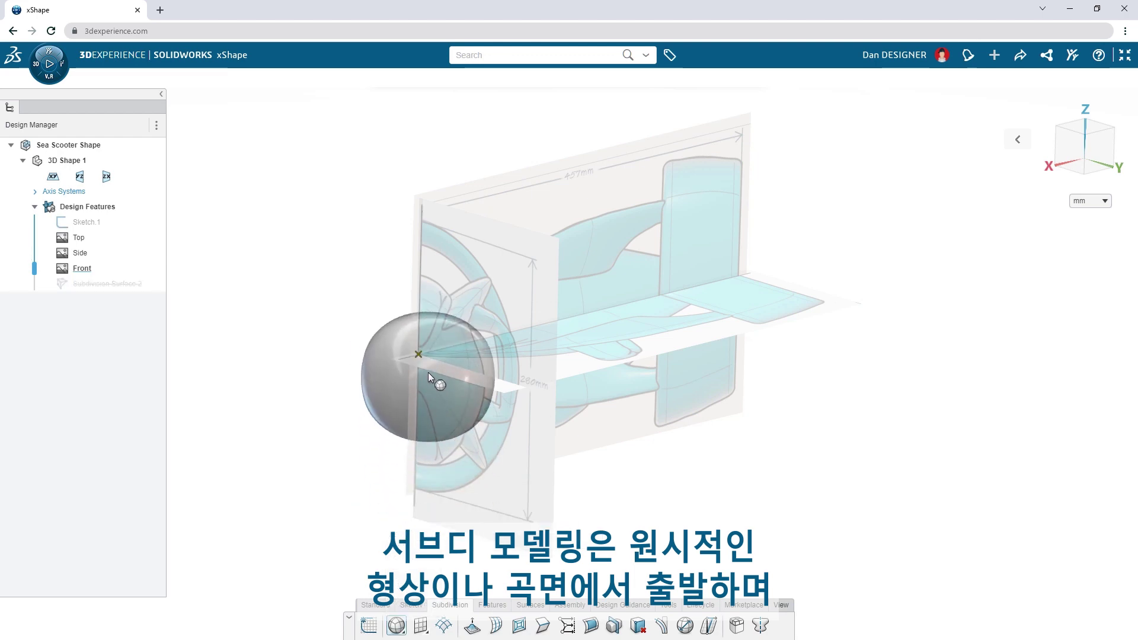
pyautogui.moveTo(235, 191); pyautogui.dragTo(244, 190)
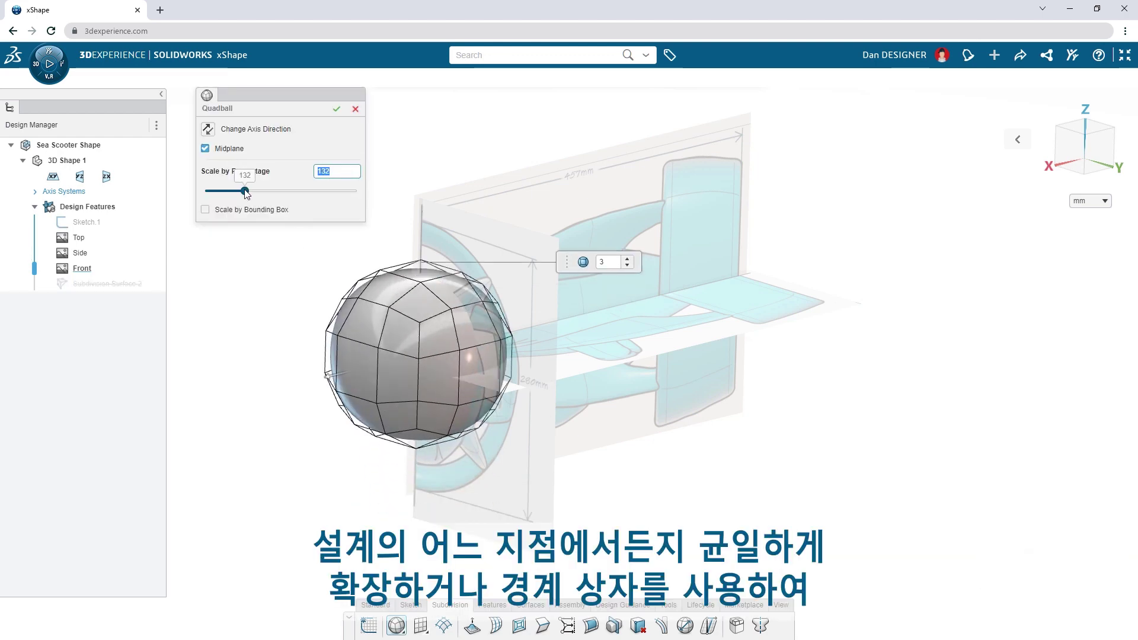
pyautogui.click(205, 209)
pyautogui.click(294, 229)
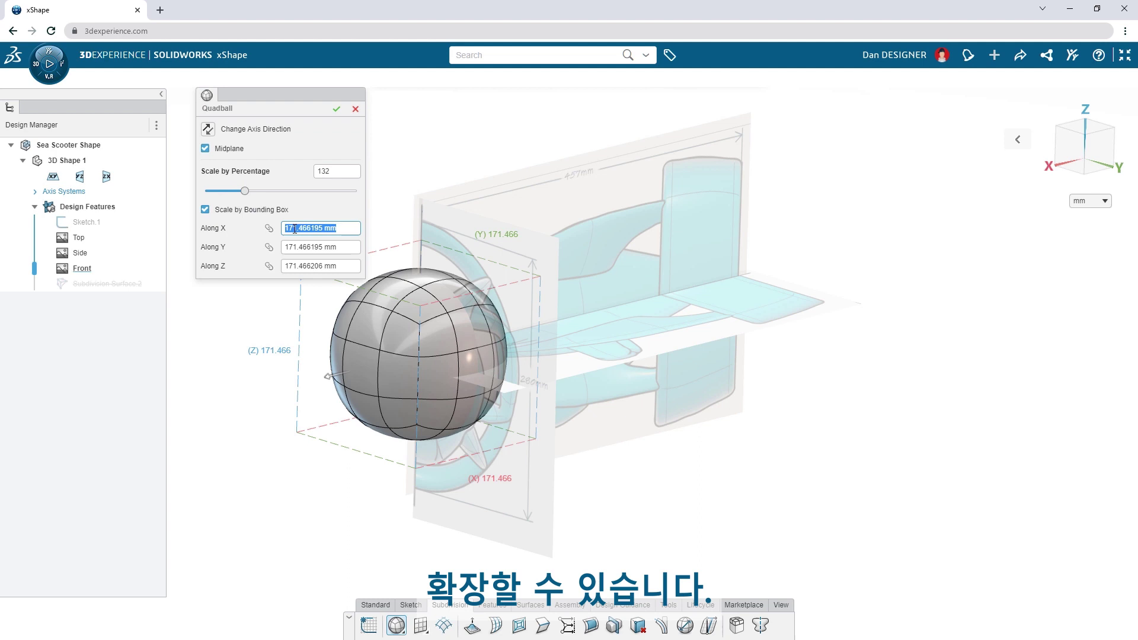
pyautogui.write('16')
pyautogui.write('0')
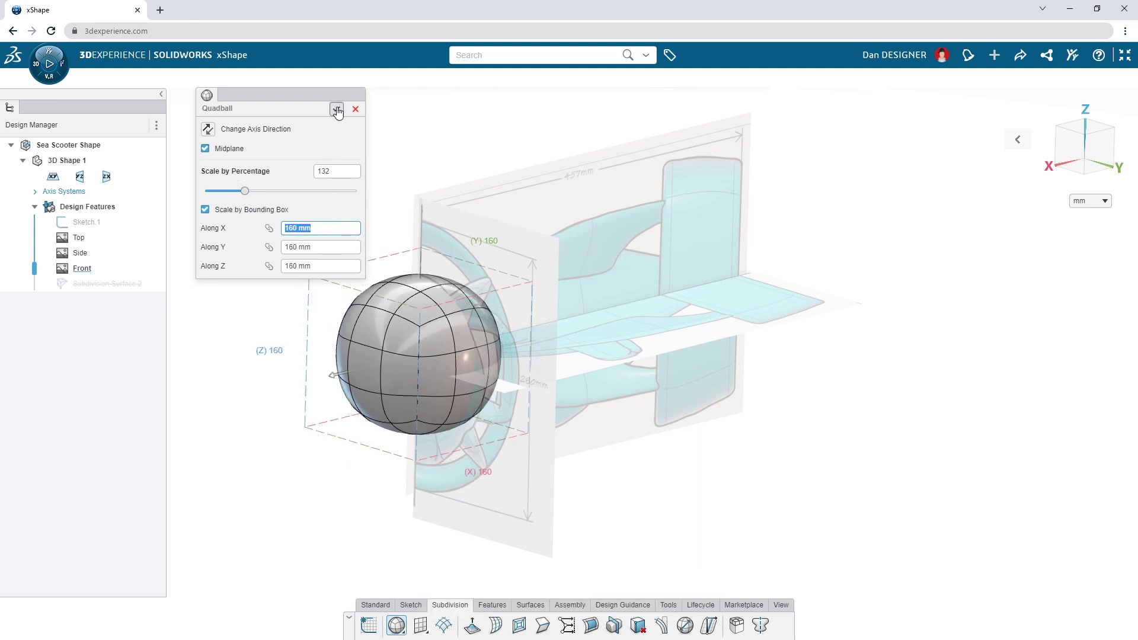
# - Confirm the quadball size, slide it over the sketched body, and box-select its end control points
pyautogui.click(337, 108)
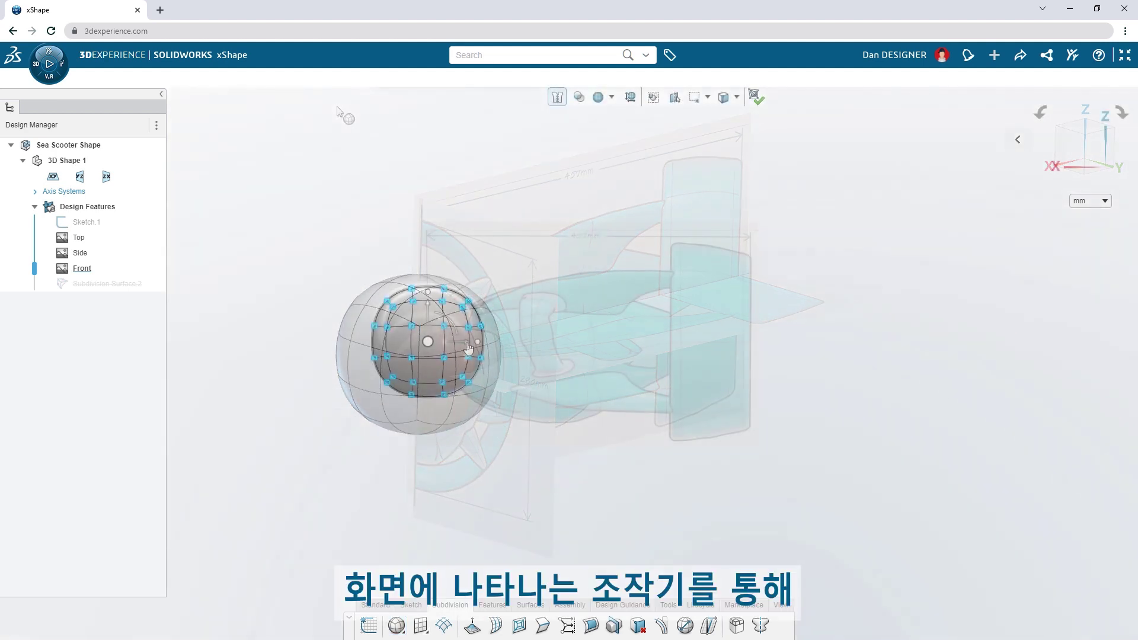
pyautogui.moveTo(469, 347); pyautogui.dragTo(638, 342)
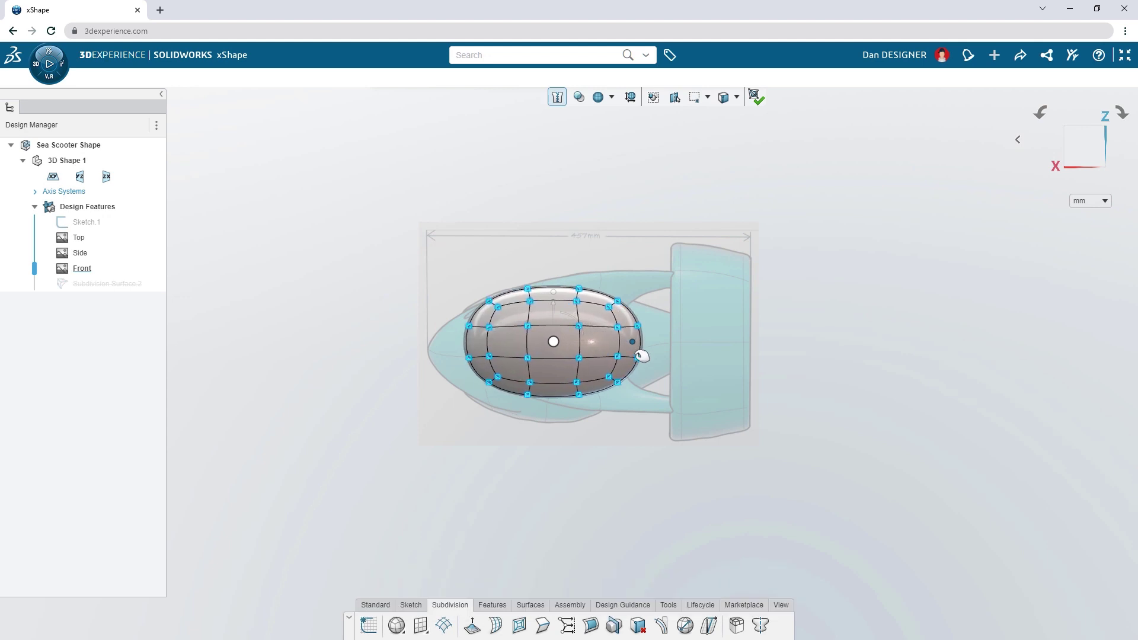
pyautogui.moveTo(402, 233); pyautogui.dragTo(548, 335)
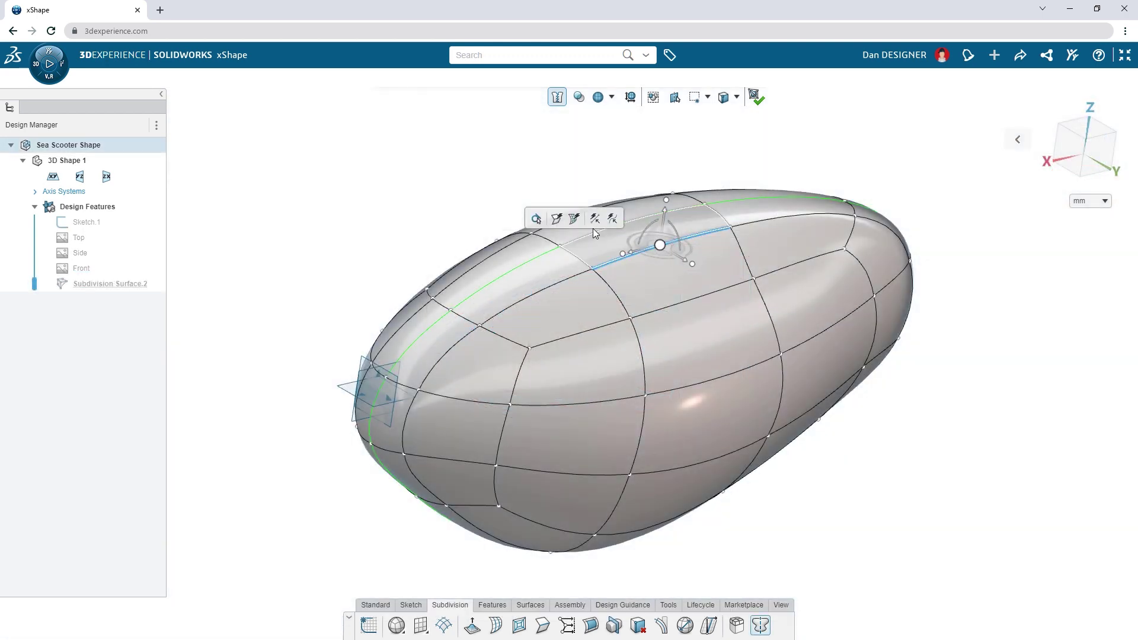
# - Delete an edge, subdivide the top faces, and crease the top edge loop at full sharpness
pyautogui.click(574, 219)
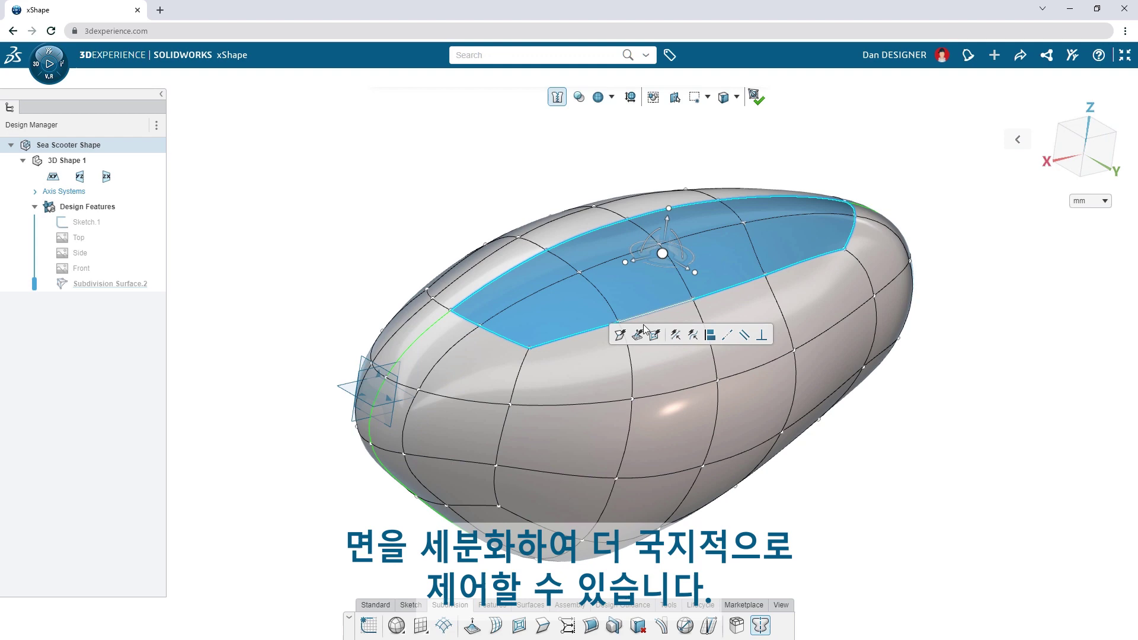
pyautogui.press('Return')
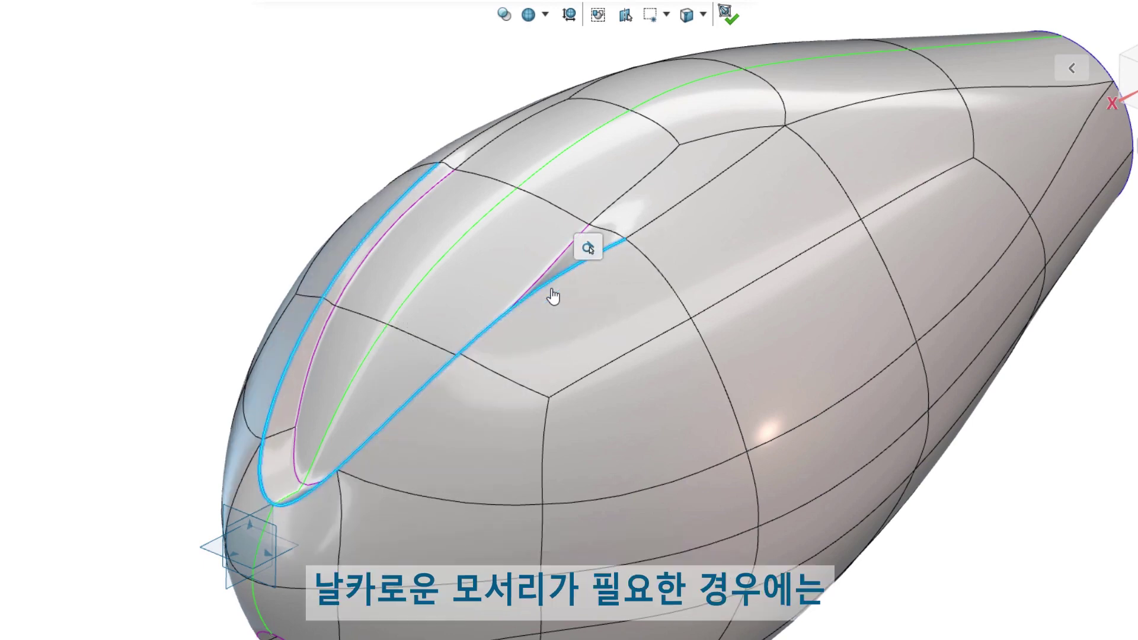
pyautogui.doubleClick(545, 284)
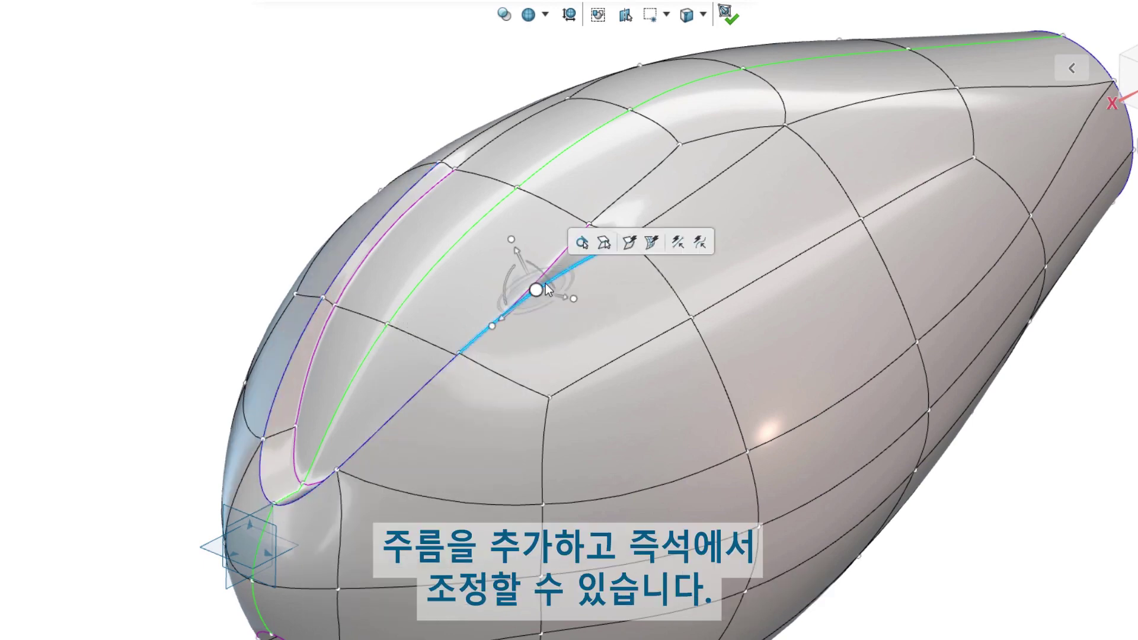
pyautogui.moveTo(143, 24)
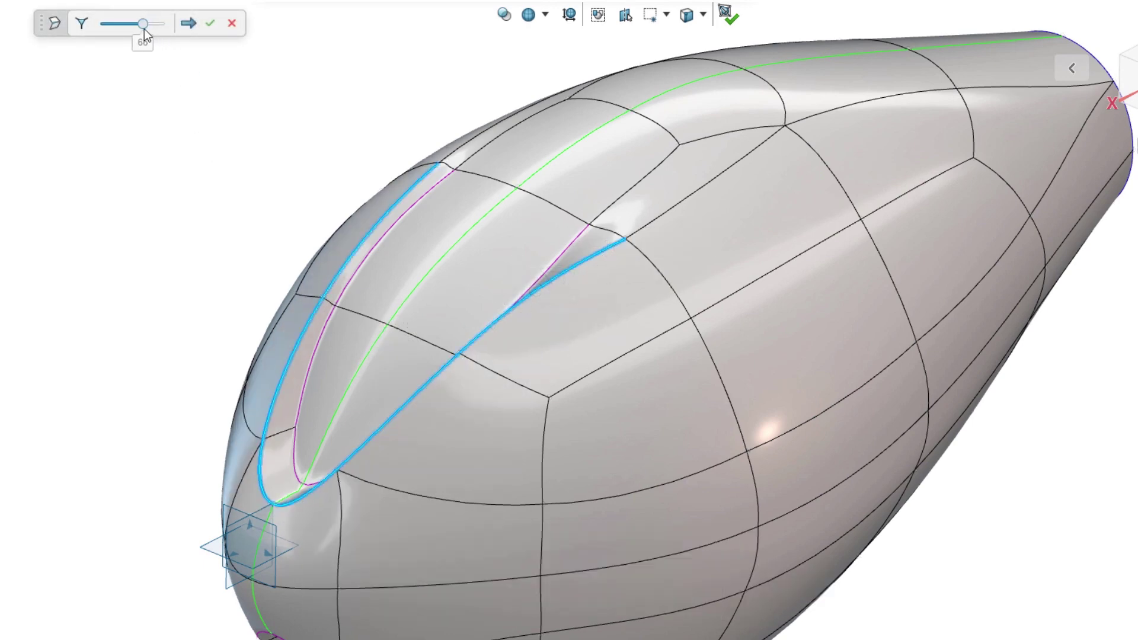
pyautogui.moveTo(144, 24); pyautogui.dragTo(165, 24)
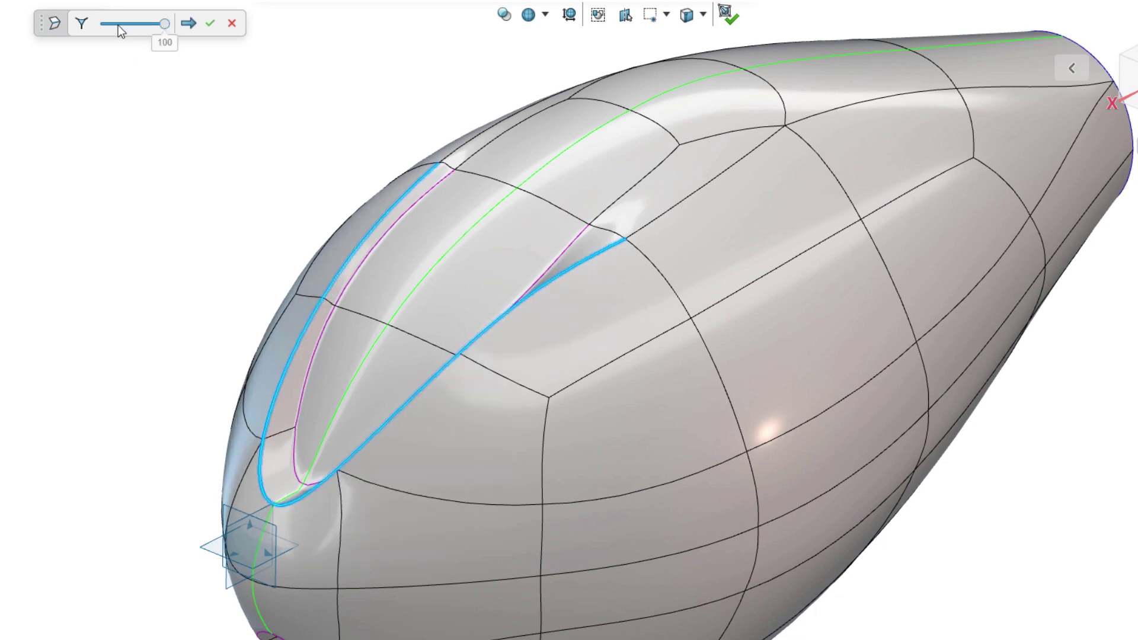
pyautogui.click(81, 23)
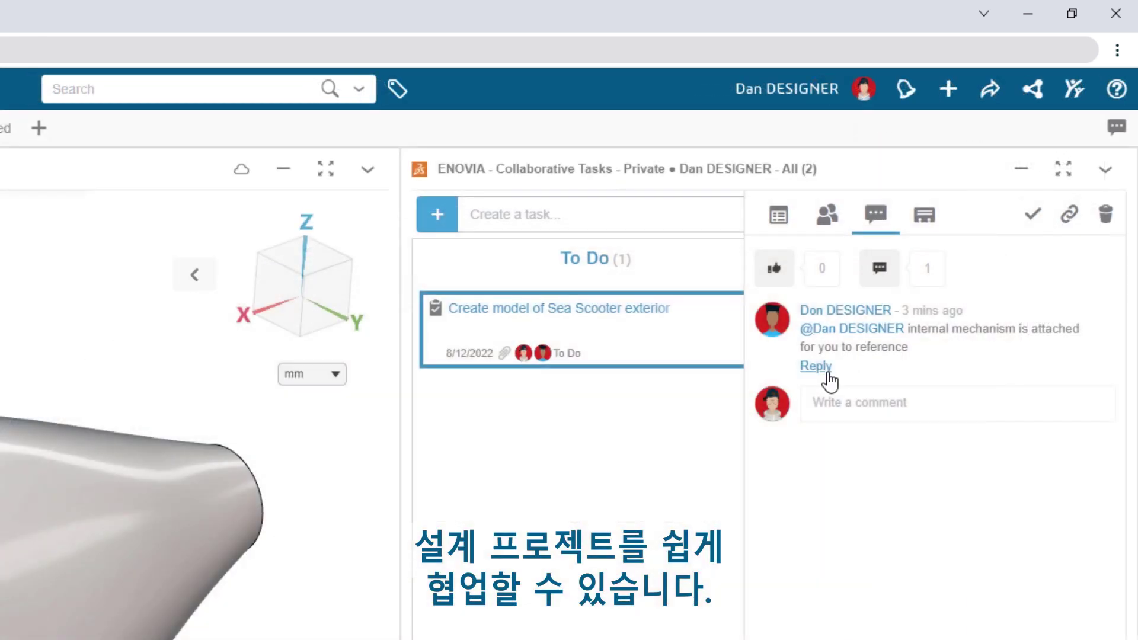
# - Post a reply to the teammate's comment on the Sea Scooter exterior task
pyautogui.click(817, 366)
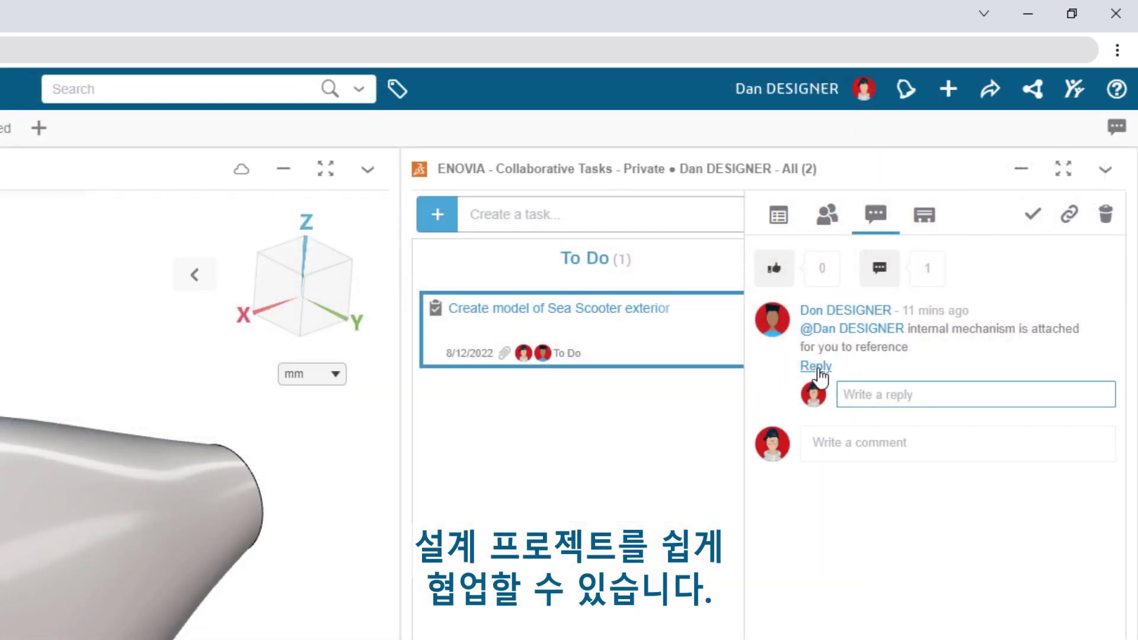
pyautogui.write('Great, thanks Don')
pyautogui.click(1102, 394)
pyautogui.click(779, 214)
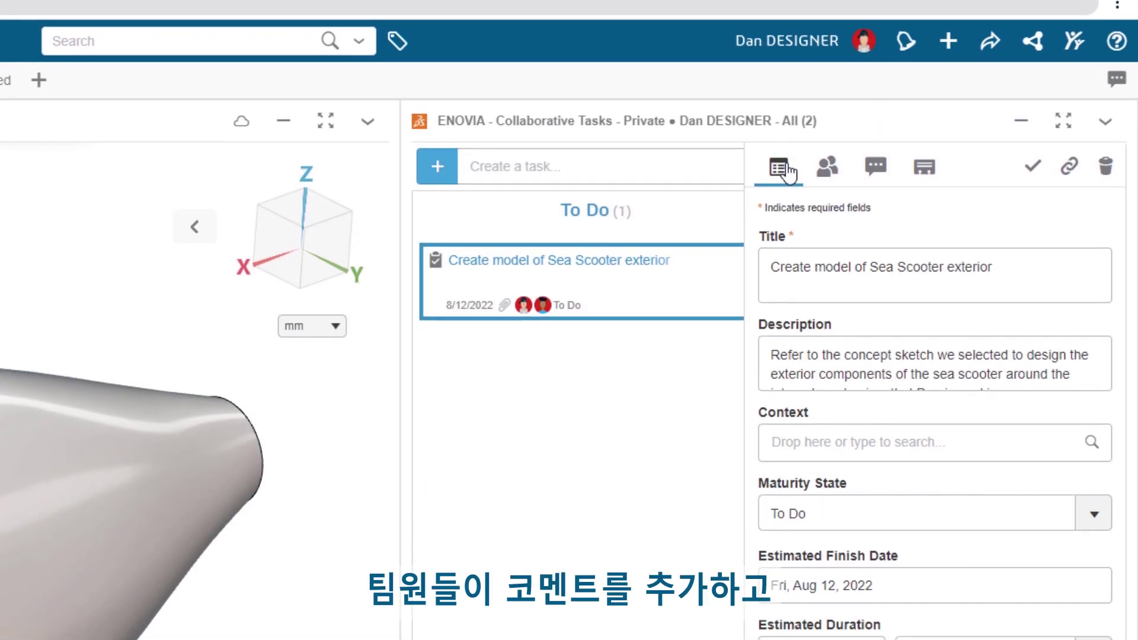
# - Insert the attached Drive Assembly into the model and move the task to In Work
pyautogui.moveTo(929, 499); pyautogui.dragTo(546, 396)
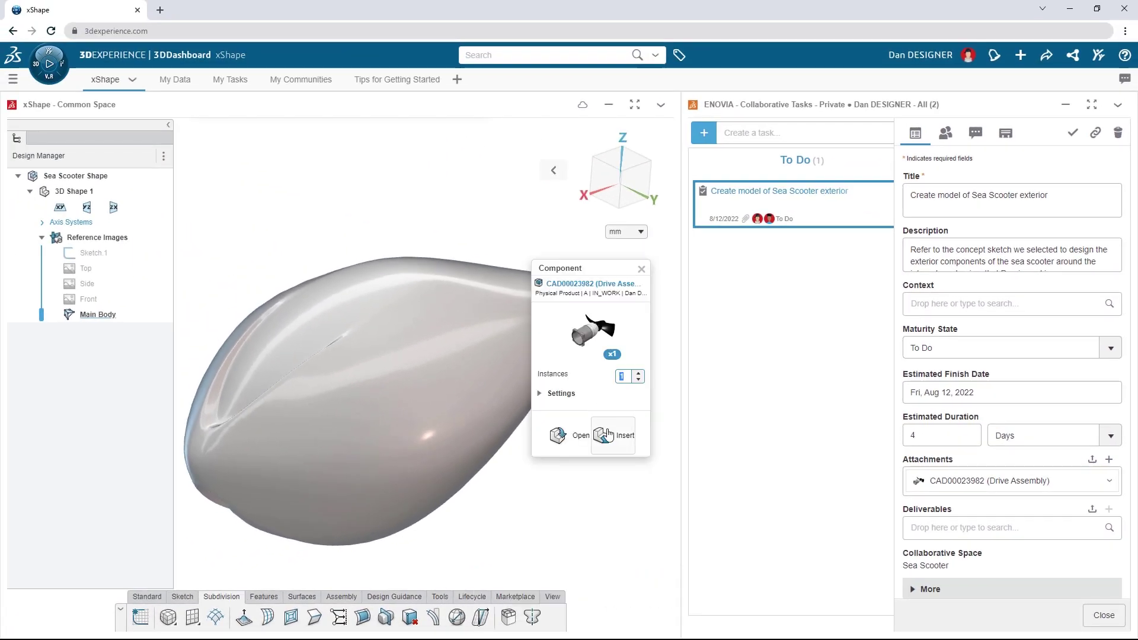
pyautogui.click(613, 435)
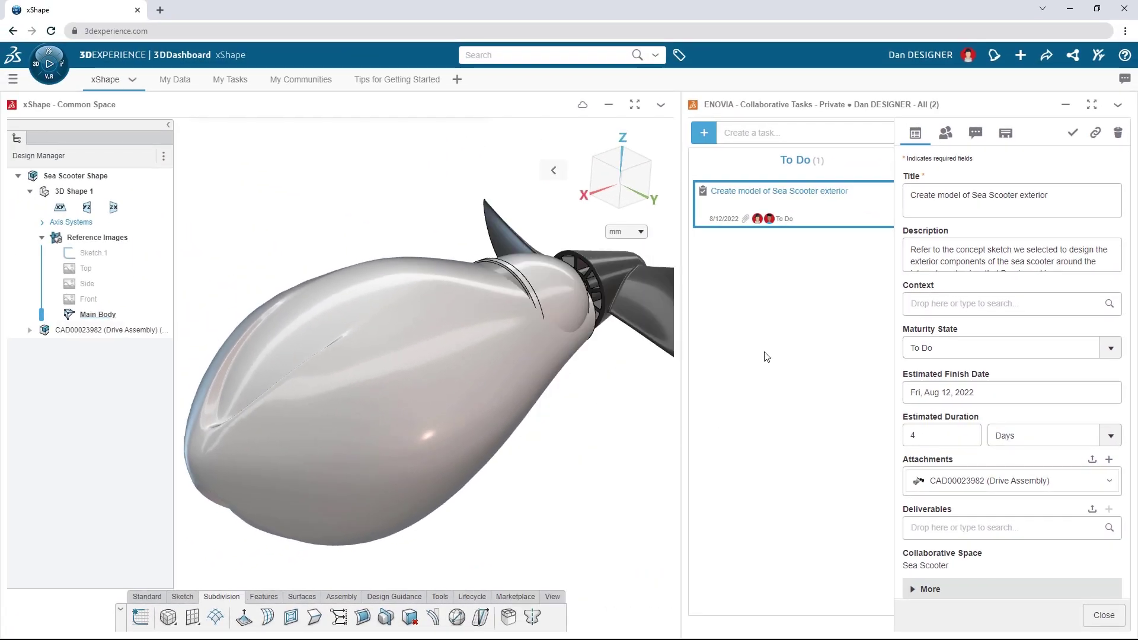
pyautogui.click(829, 224)
pyautogui.moveTo(986, 222); pyautogui.dragTo(987, 222)
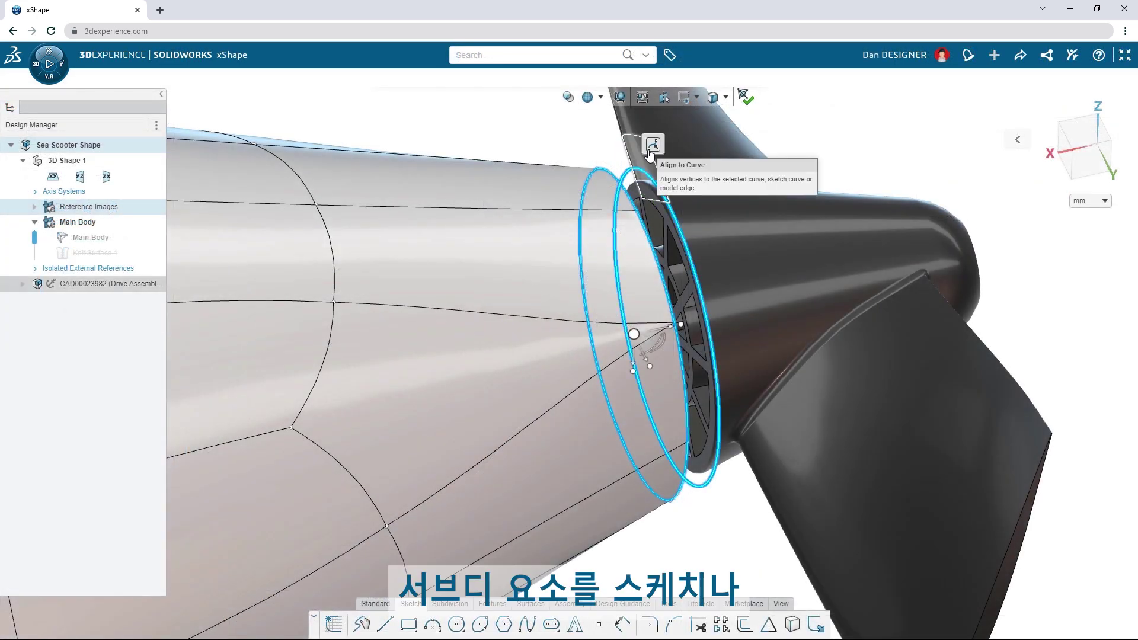
# - Align the rear edge ring to the drive assembly's rim with a -3.25 offset
pyautogui.click(652, 146)
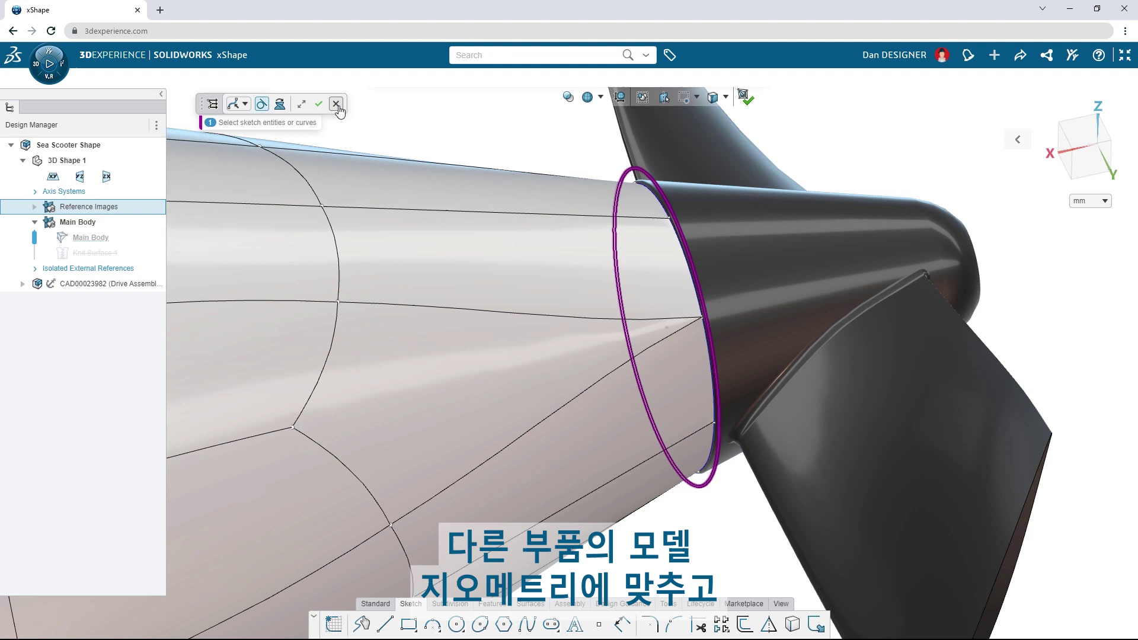
pyautogui.click(701, 321)
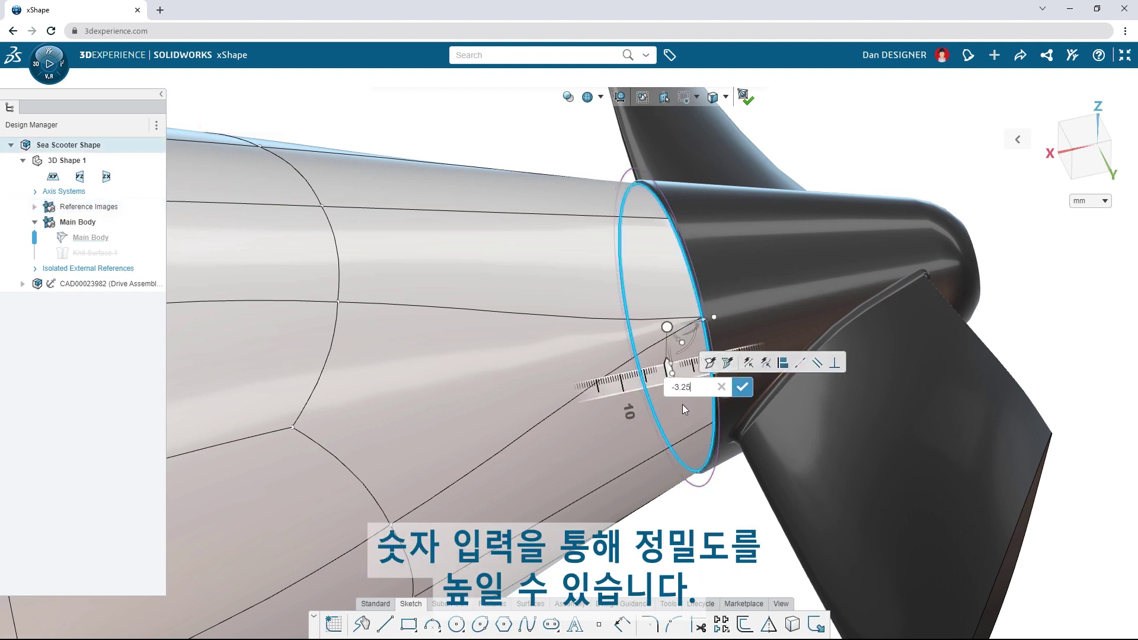
pyautogui.write('-3.25')
pyautogui.click(741, 388)
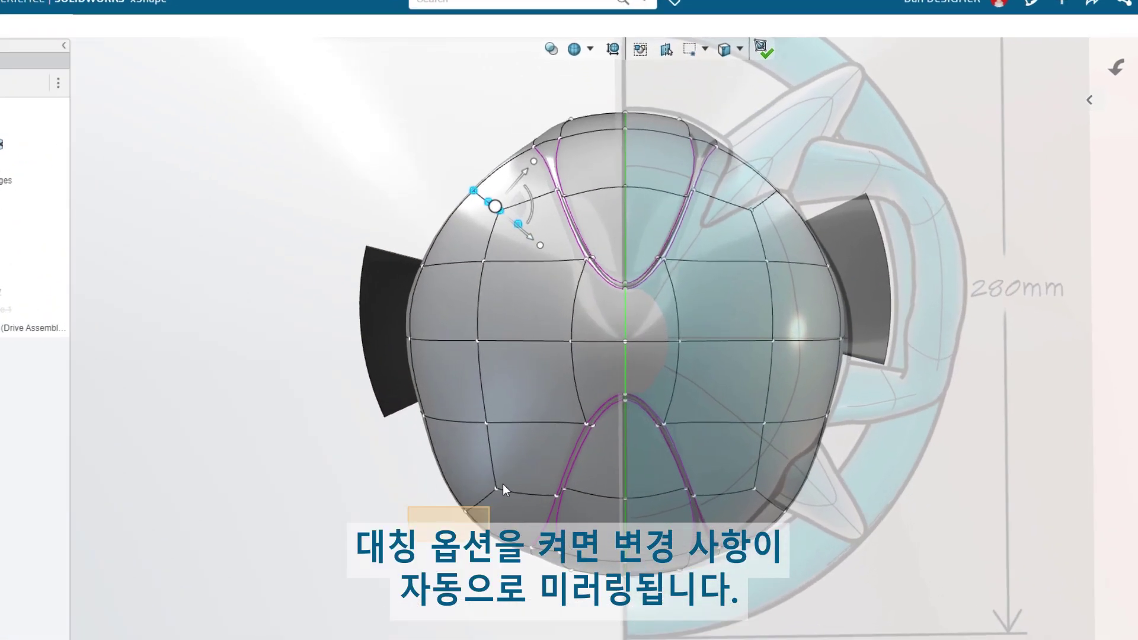
# - Pull the body's lower-left vertex downward with symmetry on
pyautogui.click(498, 484)
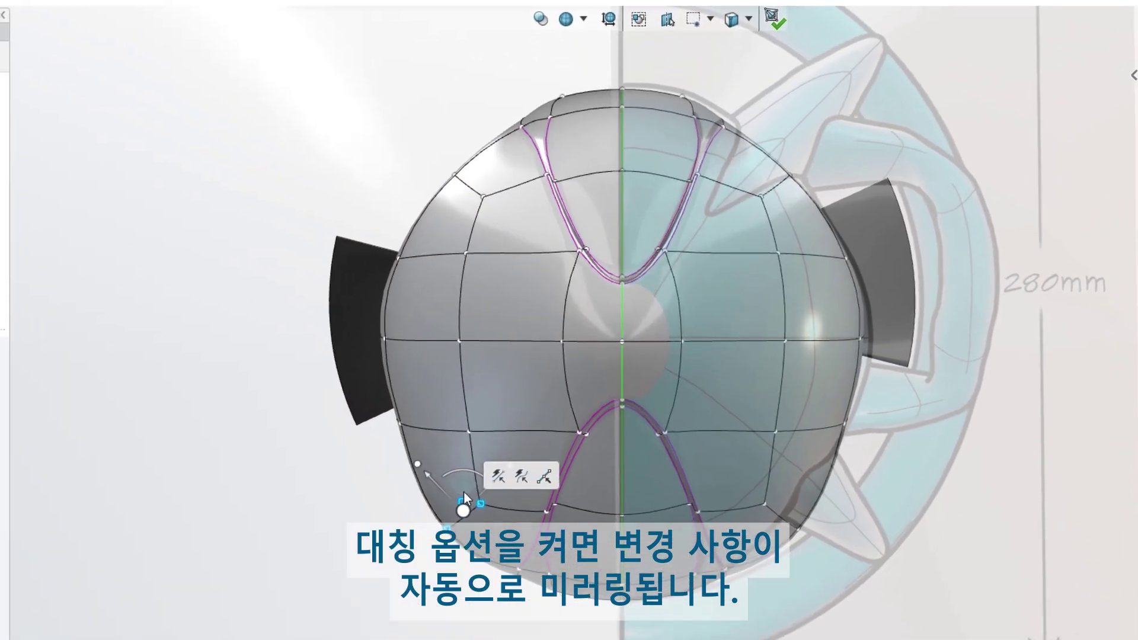
pyautogui.moveTo(488, 485); pyautogui.dragTo(471, 570)
pyautogui.click(751, 12)
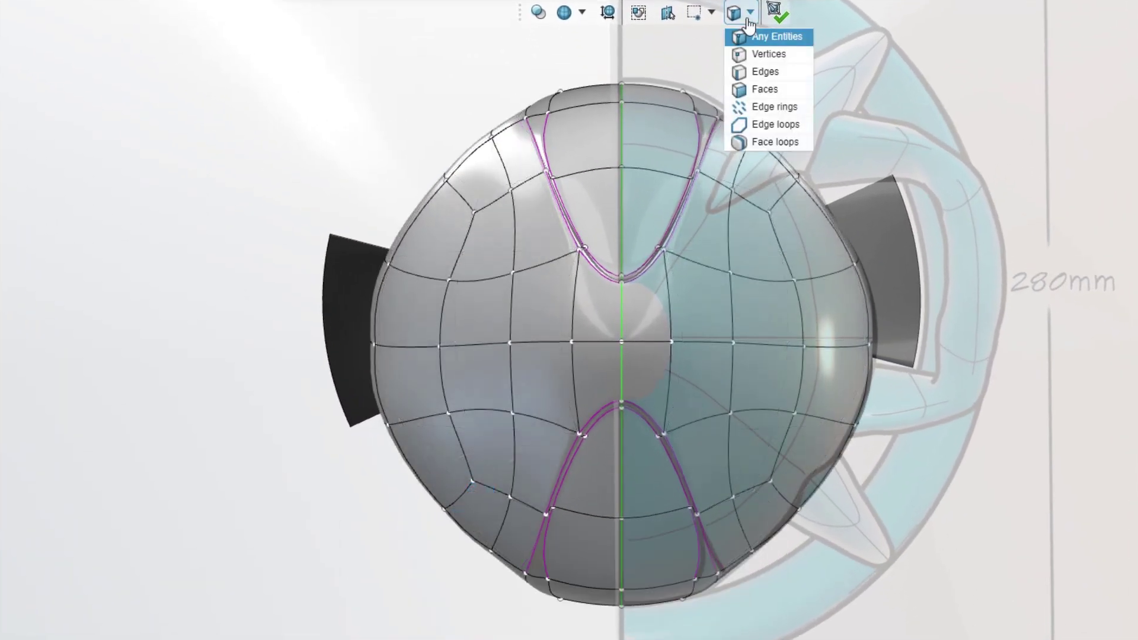
pyautogui.click(757, 89)
# - Extrude an upper-right face outward, then rotate the new capsule about 40° and taper its tip
pyautogui.click(756, 173)
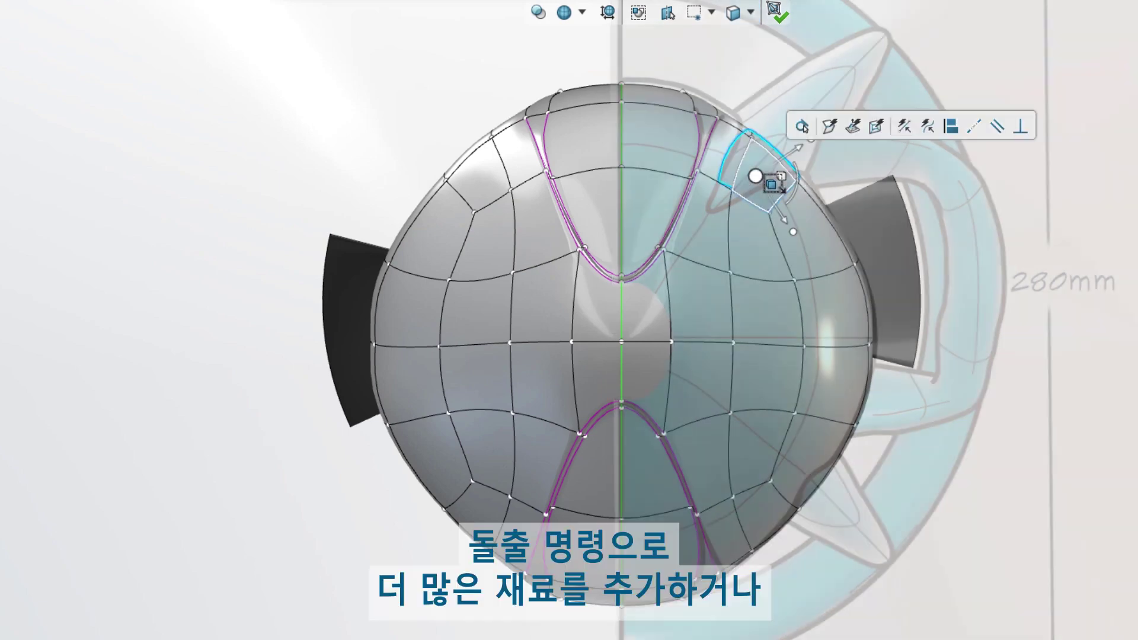
pyautogui.click(801, 126)
pyautogui.moveTo(757, 173)
pyautogui.mouseDown()
pyautogui.moveTo(800, 142)
pyautogui.moveTo(863, 54)
pyautogui.mouseUp()
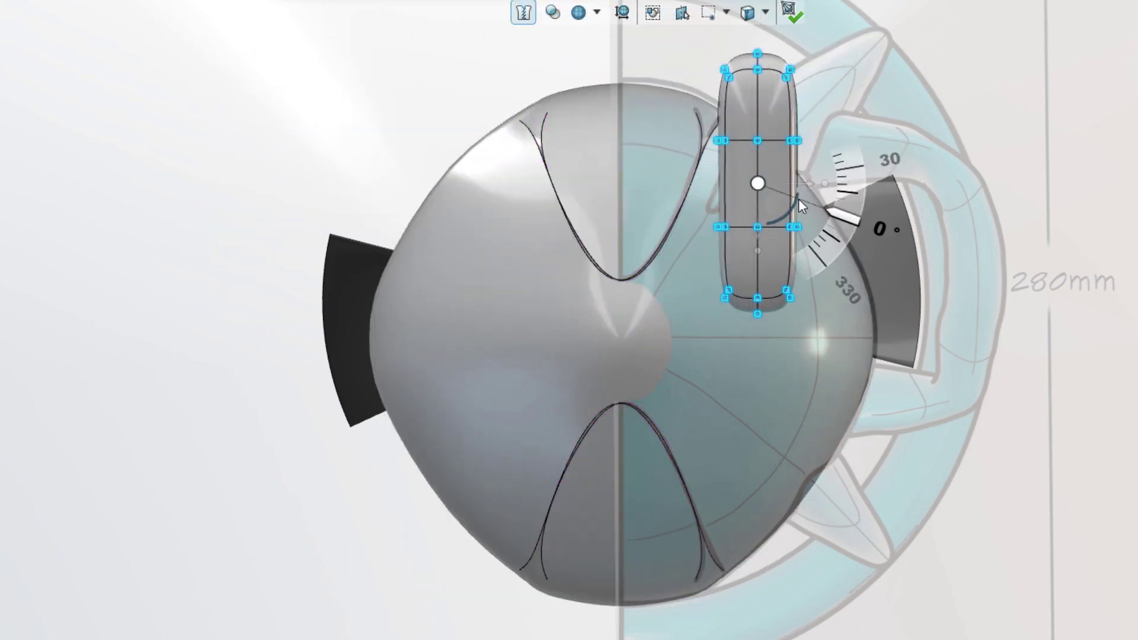
pyautogui.moveTo(799, 199); pyautogui.dragTo(768, 217)
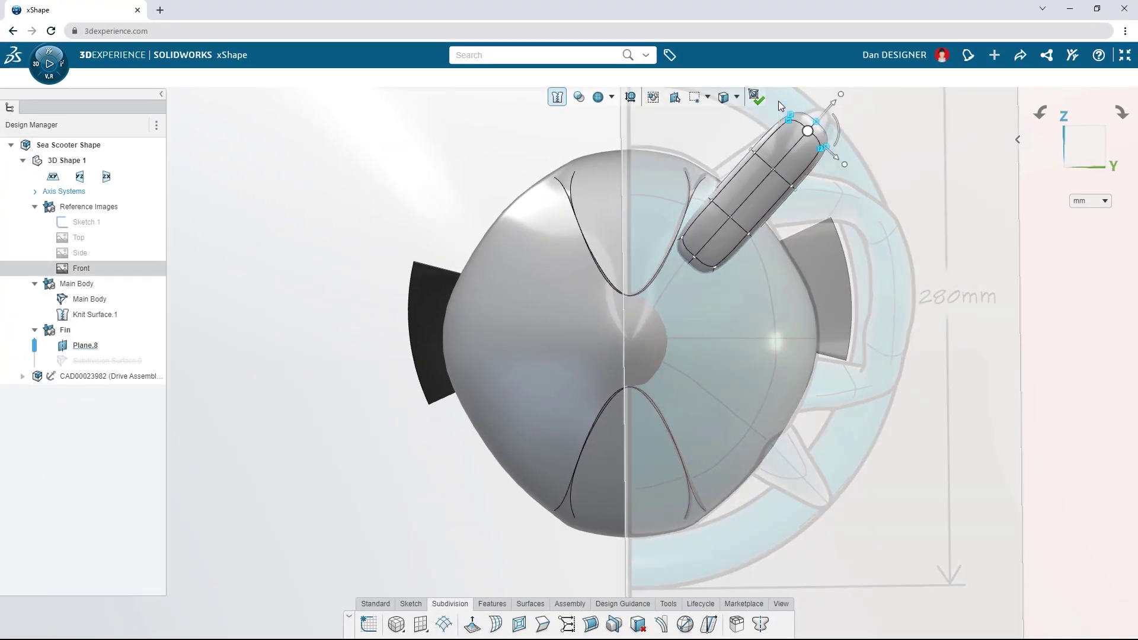
pyautogui.moveTo(778, 101); pyautogui.dragTo(836, 157)
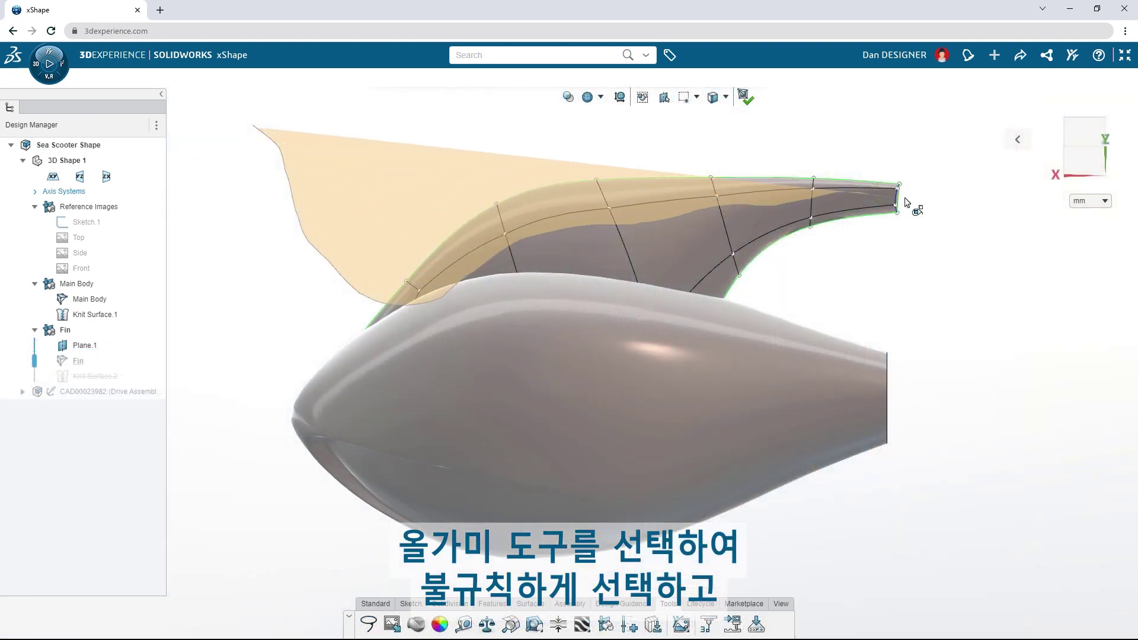
# - Snap the fin's top edge control points onto the sketch curve using Sketch Quick Align
pyautogui.click(966, 116)
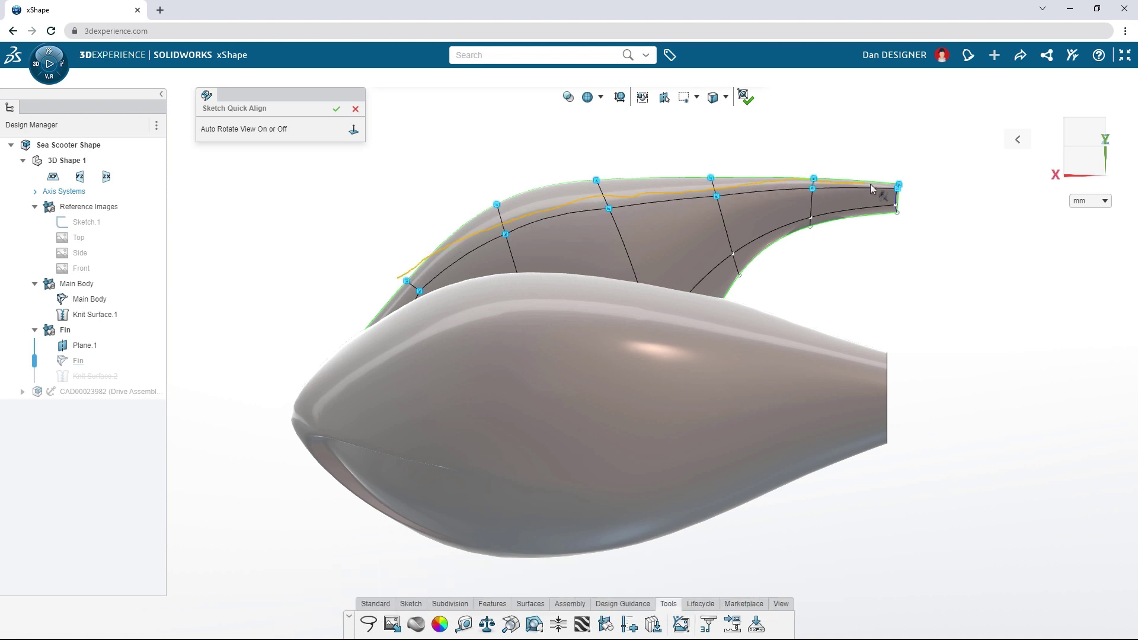
pyautogui.click(900, 187)
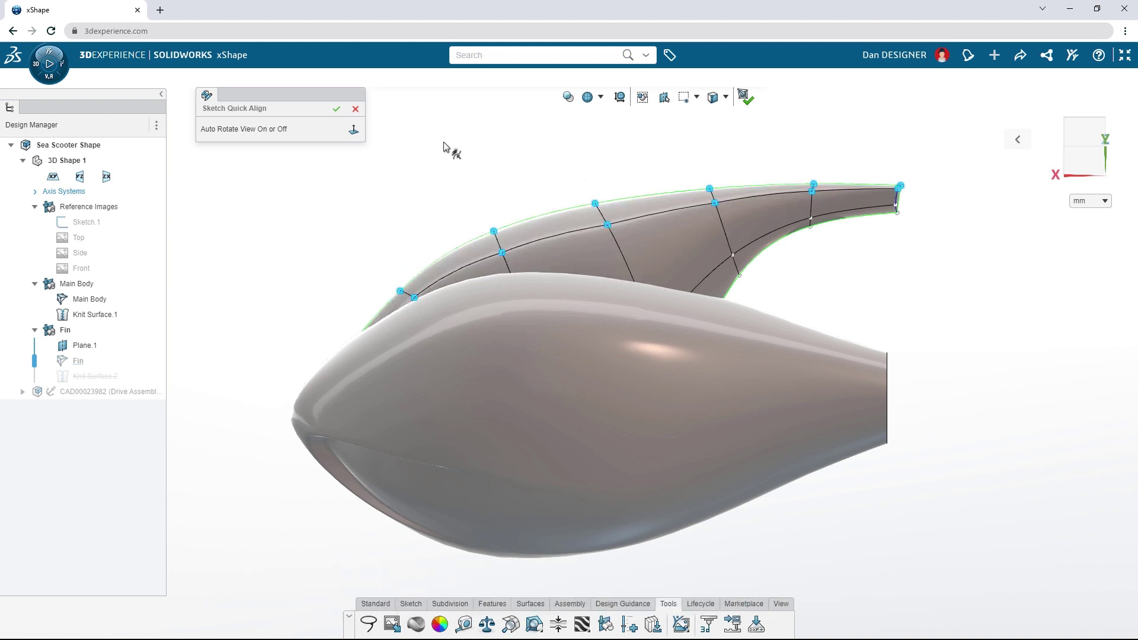
pyautogui.click(336, 108)
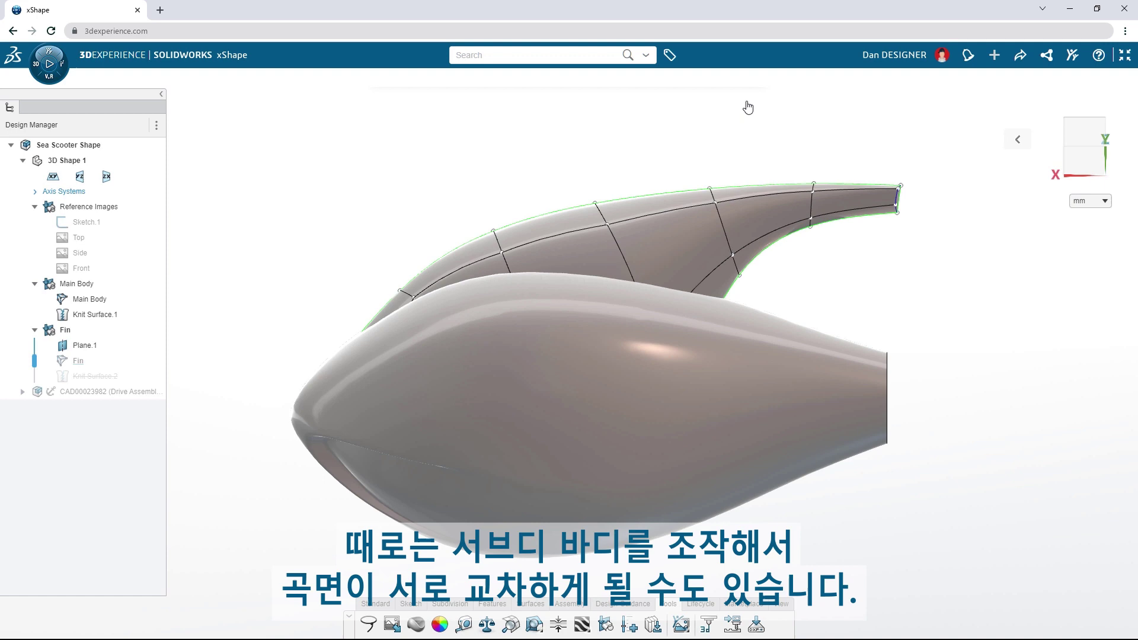
# - Use Mesh Inspection to find the fin tip's intersecting faces, then drag its cage vertex to fix them
pyautogui.click(749, 108)
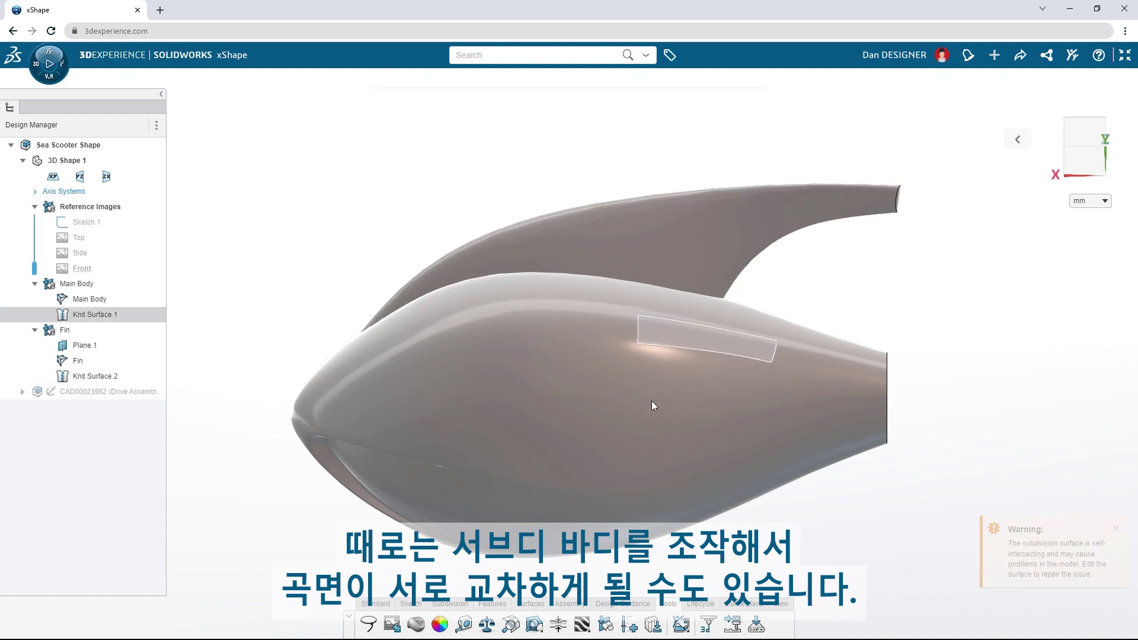
pyautogui.click(634, 263)
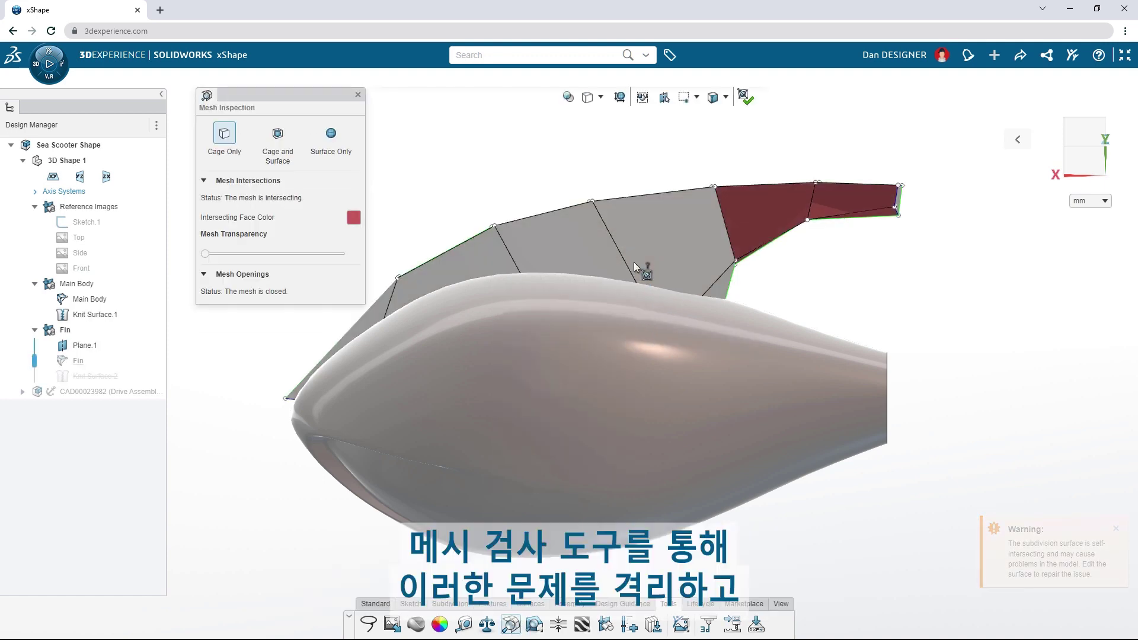
pyautogui.moveTo(772, 275); pyautogui.dragTo(772, 267, button='middle')
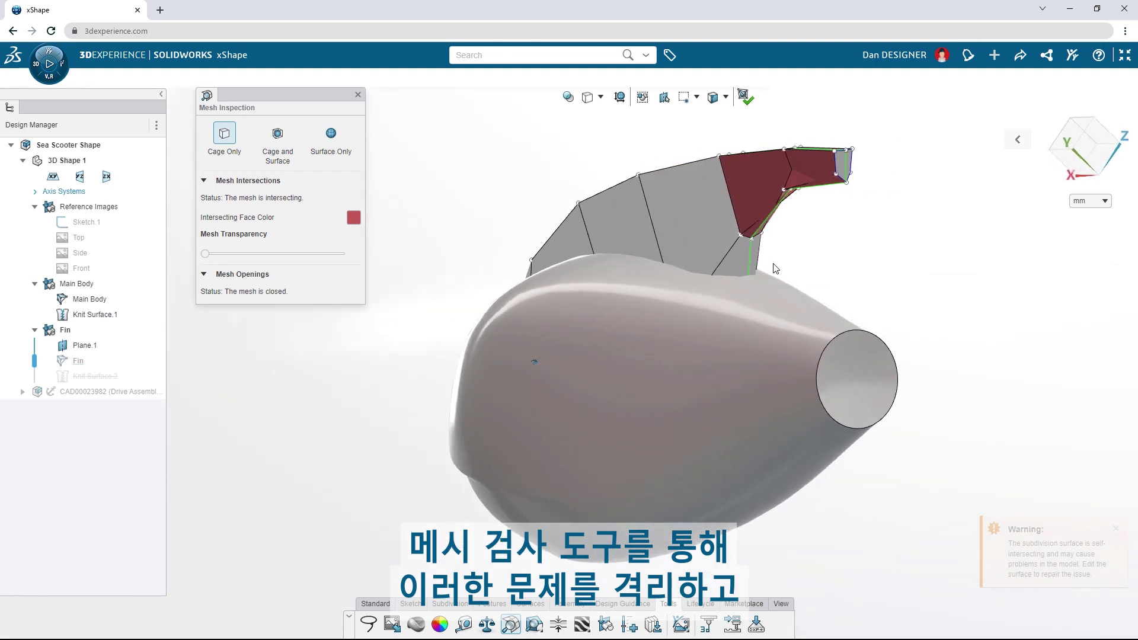
pyautogui.click(780, 191)
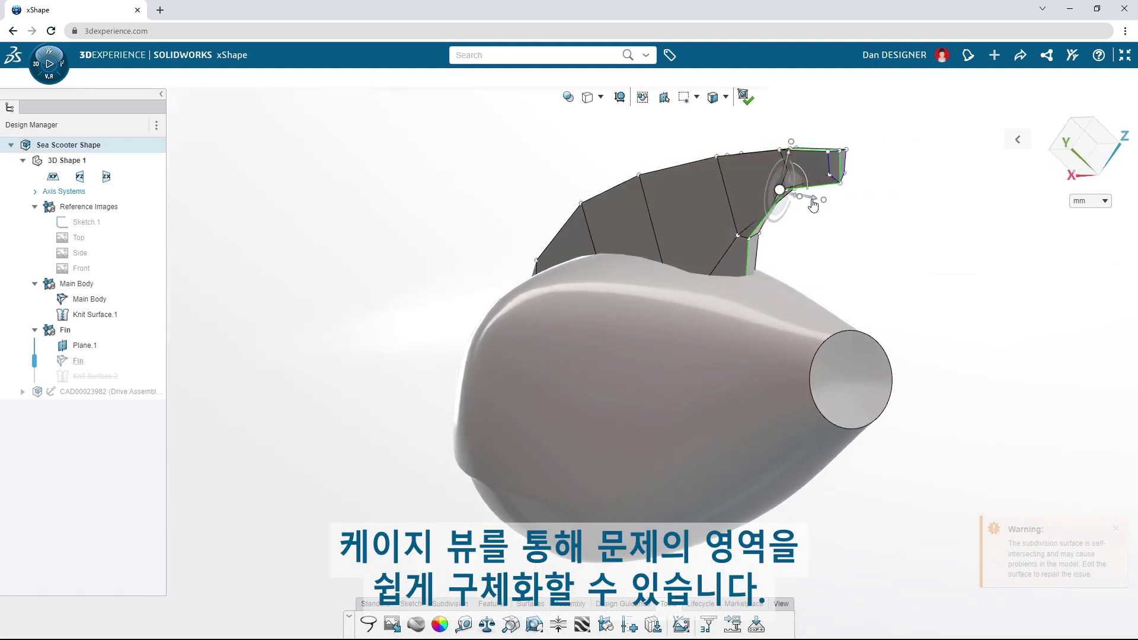
pyautogui.moveTo(792, 194)
pyautogui.mouseDown()
pyautogui.moveTo(833, 208)
pyautogui.moveTo(841, 194)
pyautogui.mouseUp()
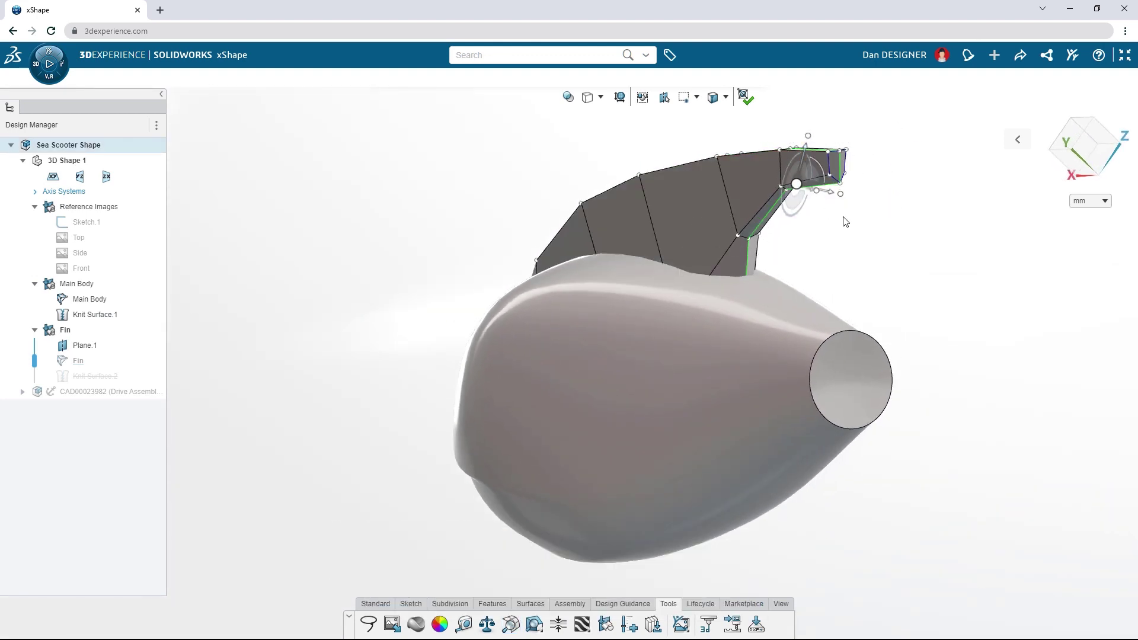
pyautogui.click(740, 105)
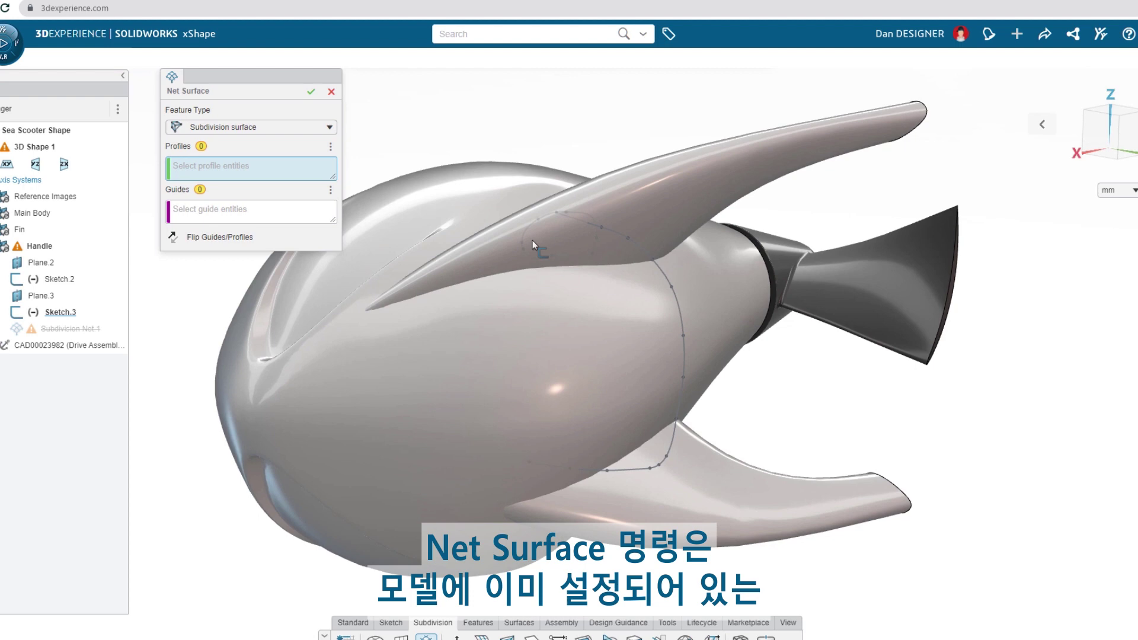
# - Create a Net Surface handle with Curve.1 as profile, Curve.2 as guide, and 20 divisions
pyautogui.click(534, 241)
pyautogui.click(209, 176)
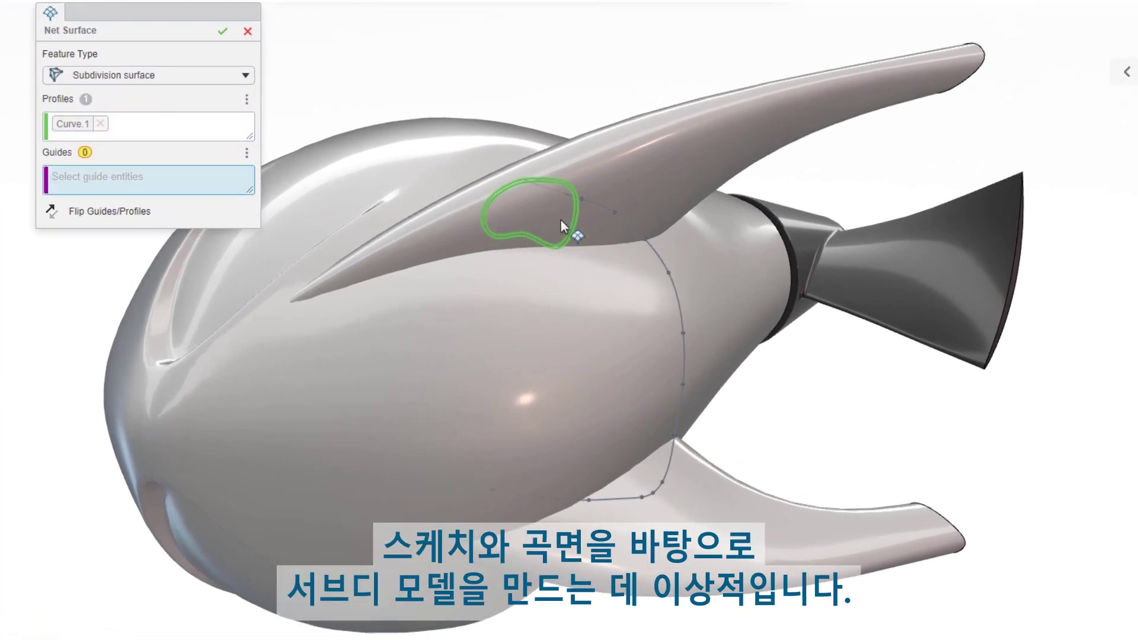
pyautogui.click(570, 227)
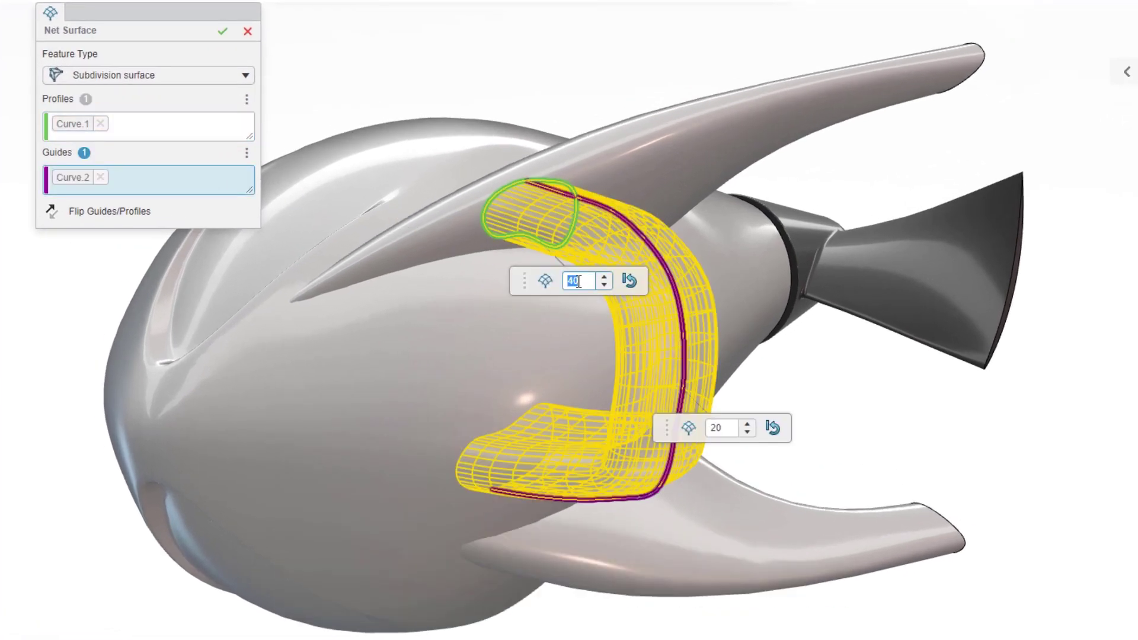
pyautogui.write('20')
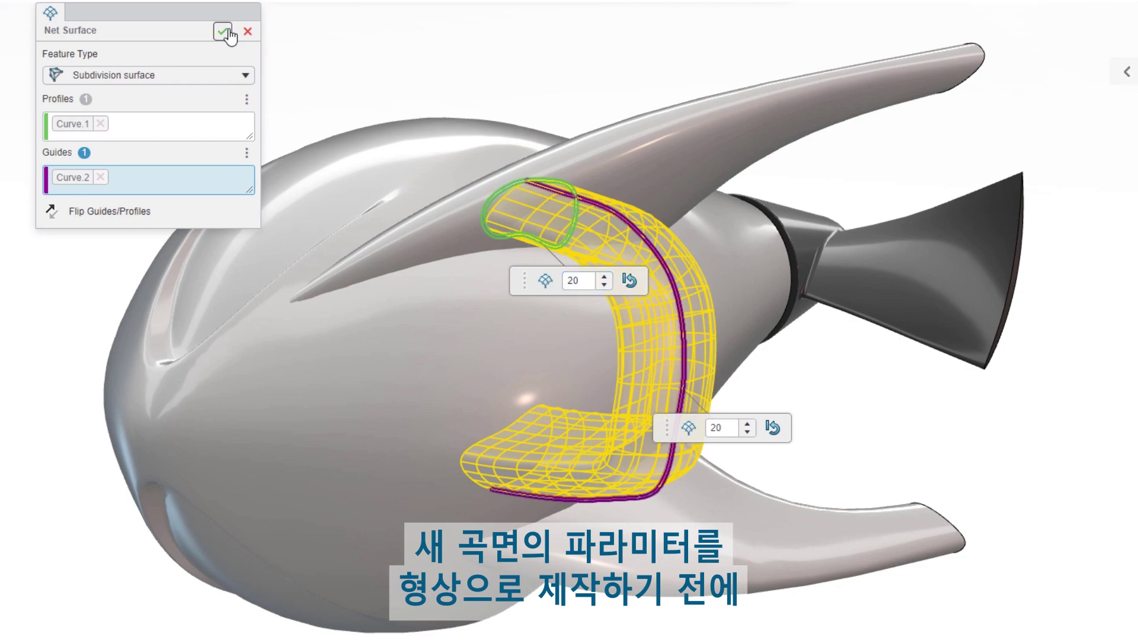
pyautogui.click(223, 32)
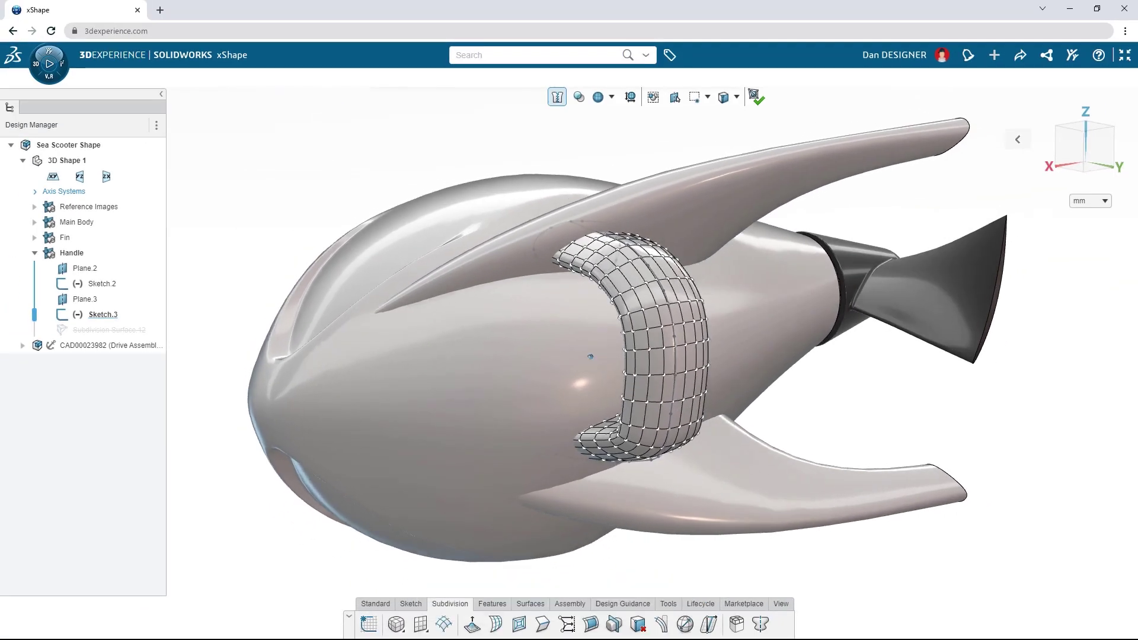
# - Isolate the handle's faces, then box-select its control points and compress them horizontally
pyautogui.moveTo(622, 293); pyautogui.dragTo(700, 290, button='middle')
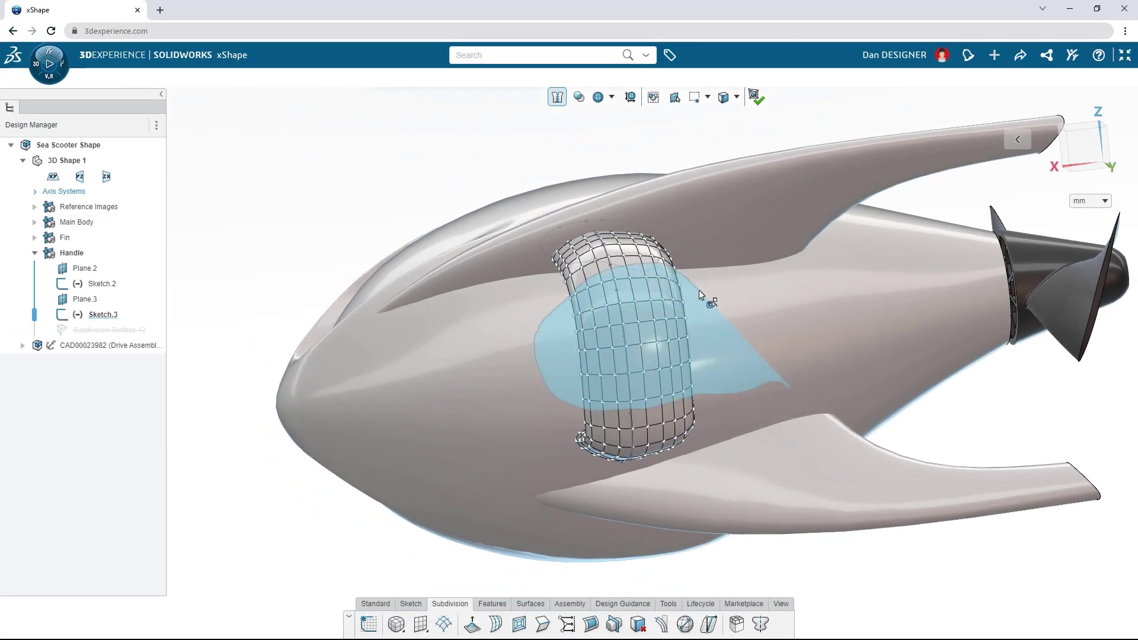
pyautogui.moveTo(700, 290); pyautogui.dragTo(570, 392)
pyautogui.click(737, 625)
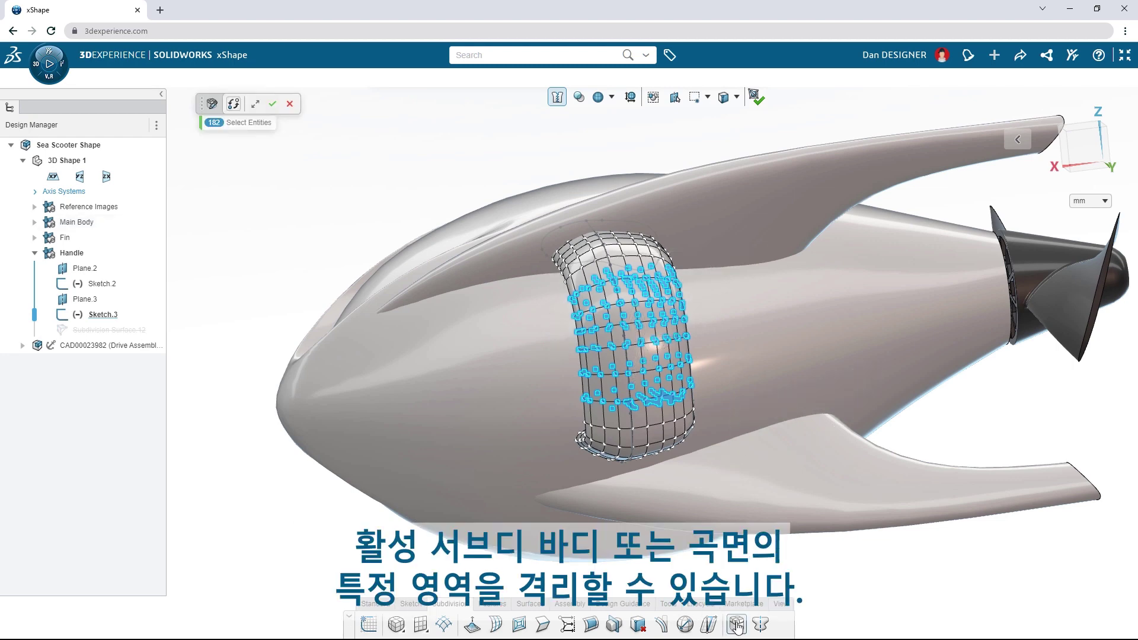
pyautogui.click(272, 105)
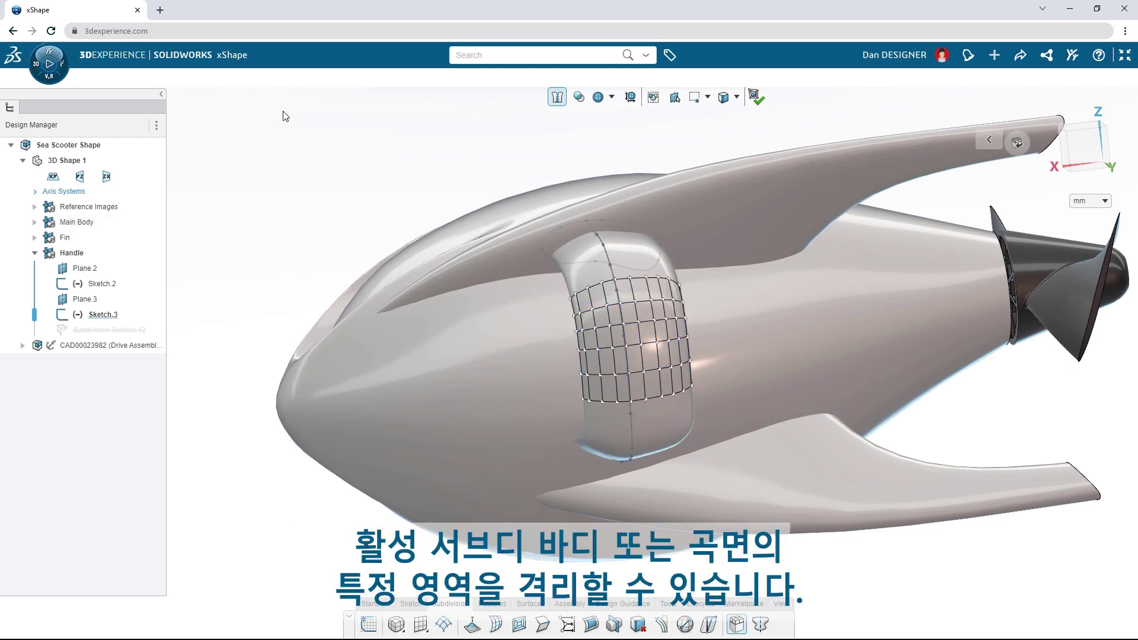
pyautogui.moveTo(461, 179); pyautogui.dragTo(884, 455)
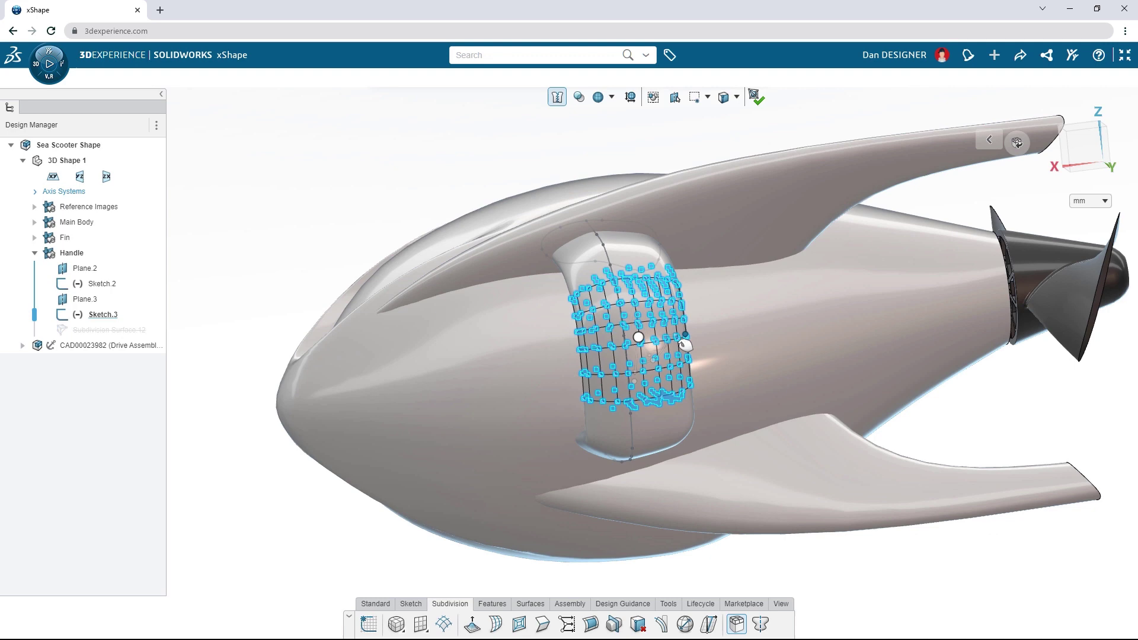
pyautogui.moveTo(685, 344); pyautogui.dragTo(682, 338)
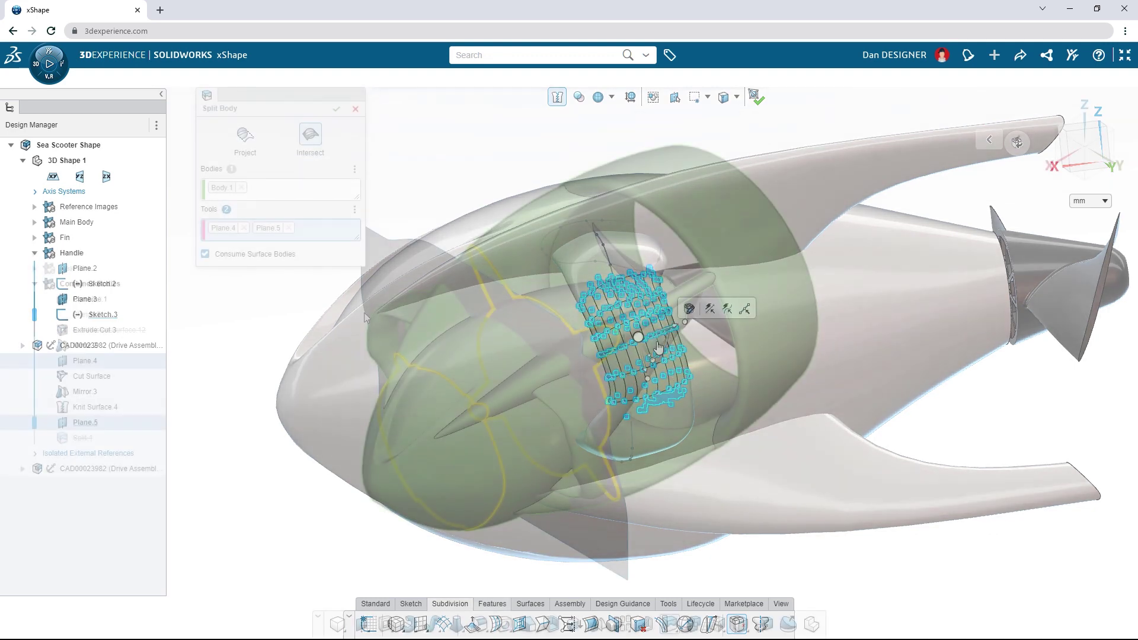
# - Split the body with Face.1, Plane.4 and Plane.5, then drag the nose part out to preview
pyautogui.click(439, 265)
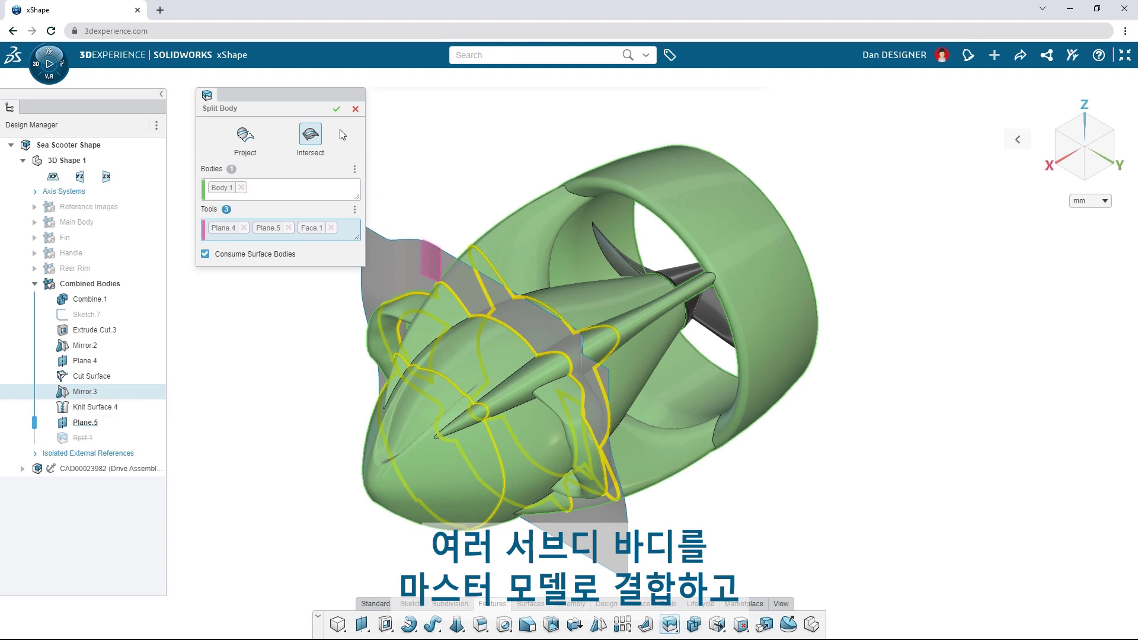
pyautogui.click(337, 109)
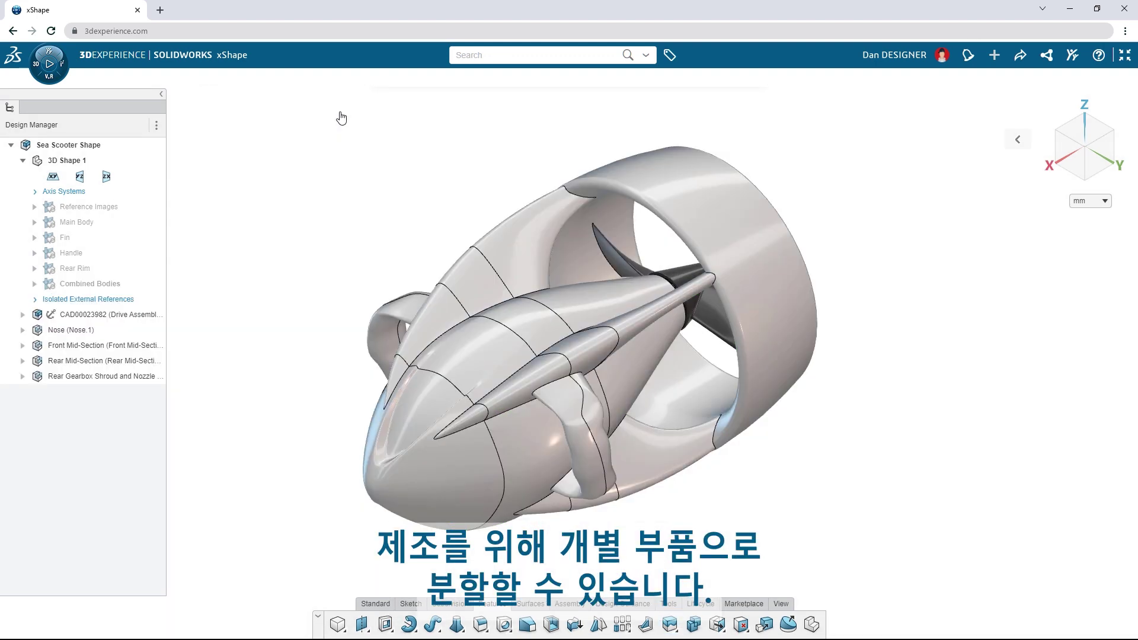
pyautogui.moveTo(382, 444); pyautogui.dragTo(253, 534)
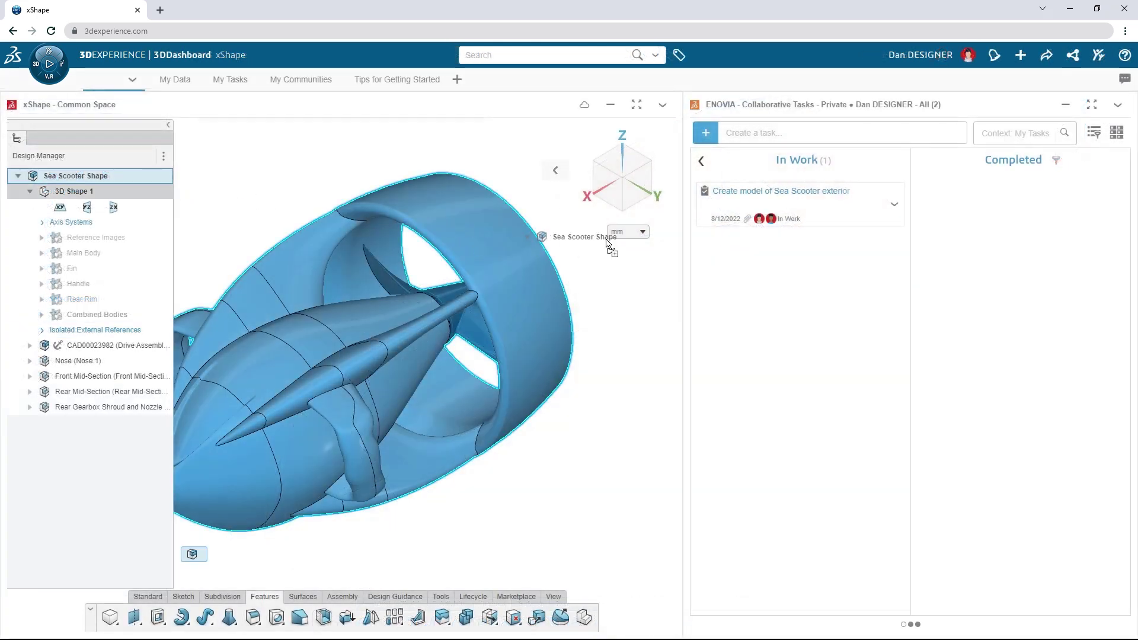
# - Attach the Sea Scooter Shape to the exterior modelling task card
pyautogui.moveTo(780, 227); pyautogui.dragTo(780, 228)
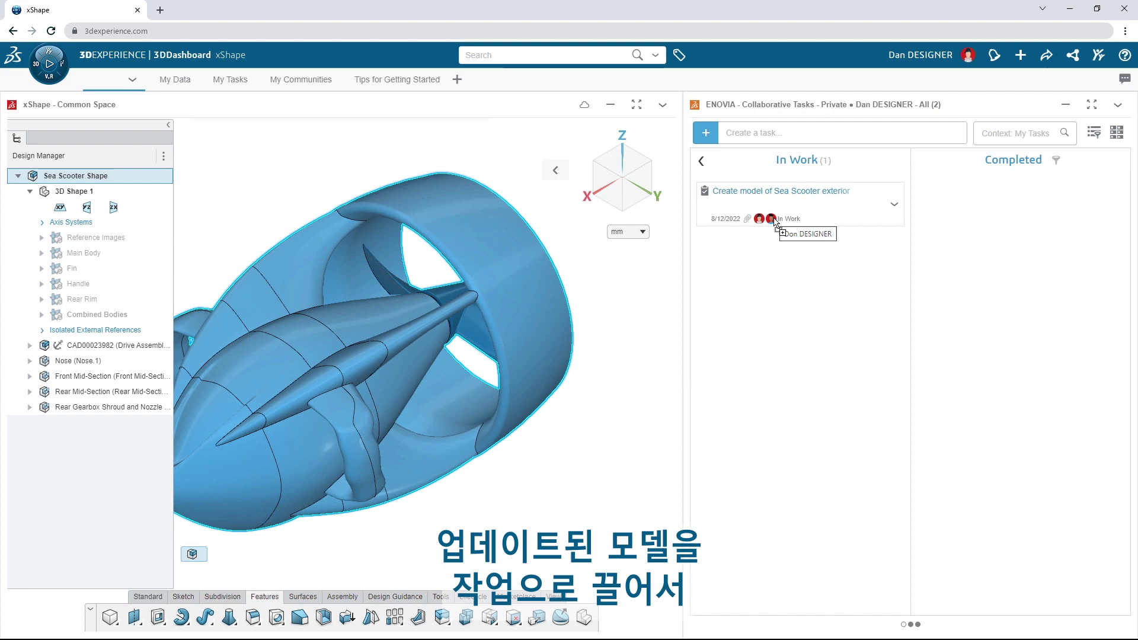
# - Move the exterior modelling task from In Work to Completed
pyautogui.moveTo(932, 227); pyautogui.dragTo(932, 227)
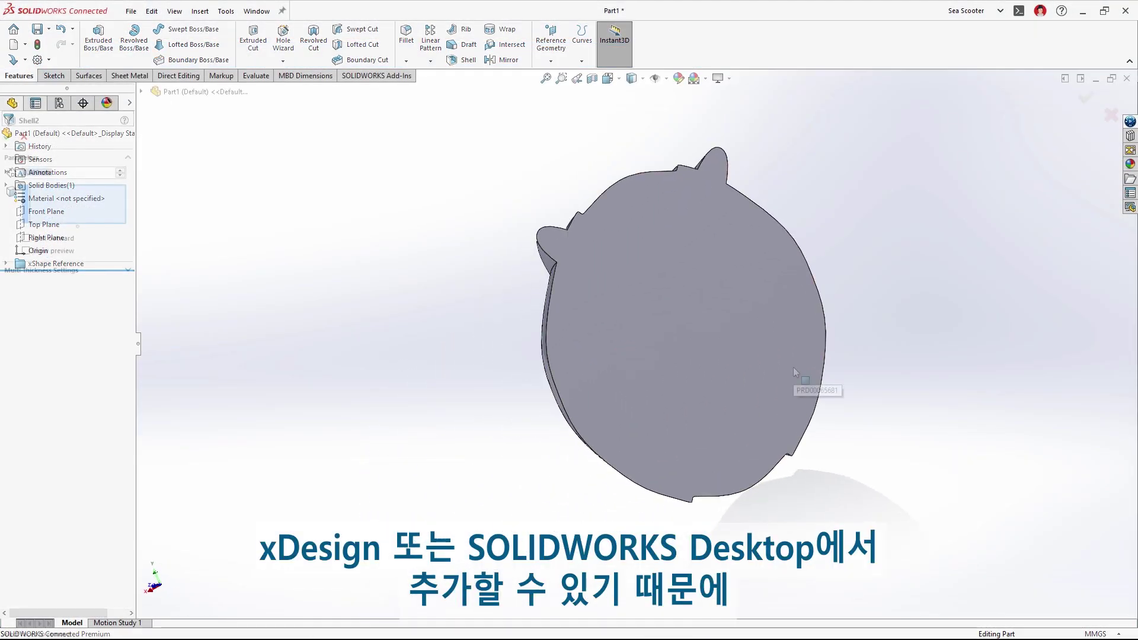
# - Shell the nose part to 0.500 mm thickness, removing the selected open face
pyautogui.click(793, 368)
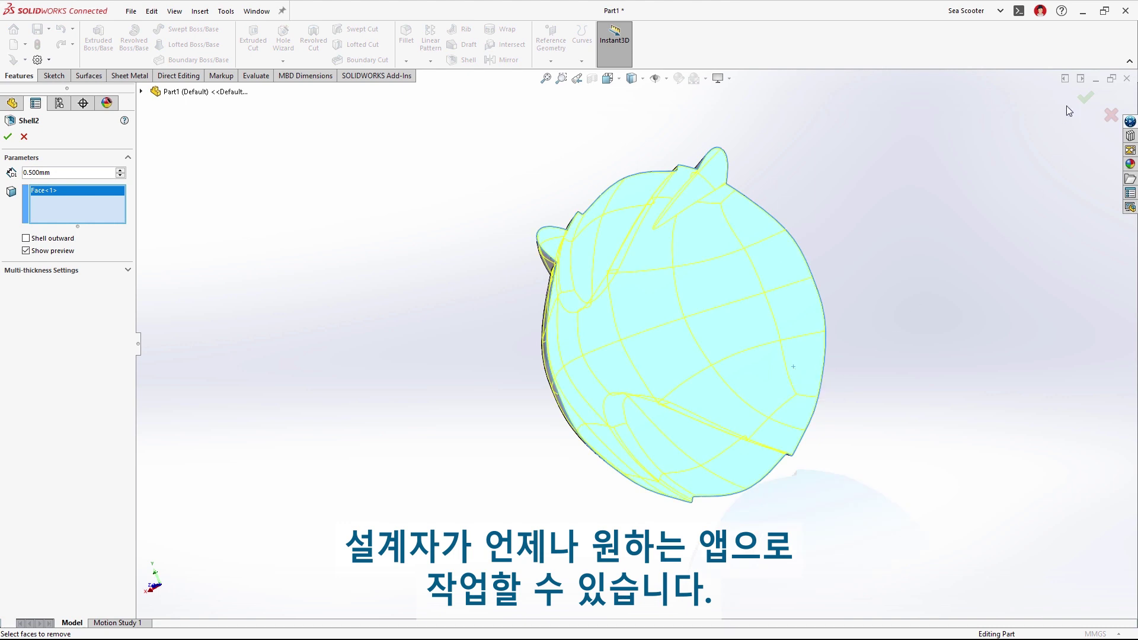
pyautogui.click(1085, 96)
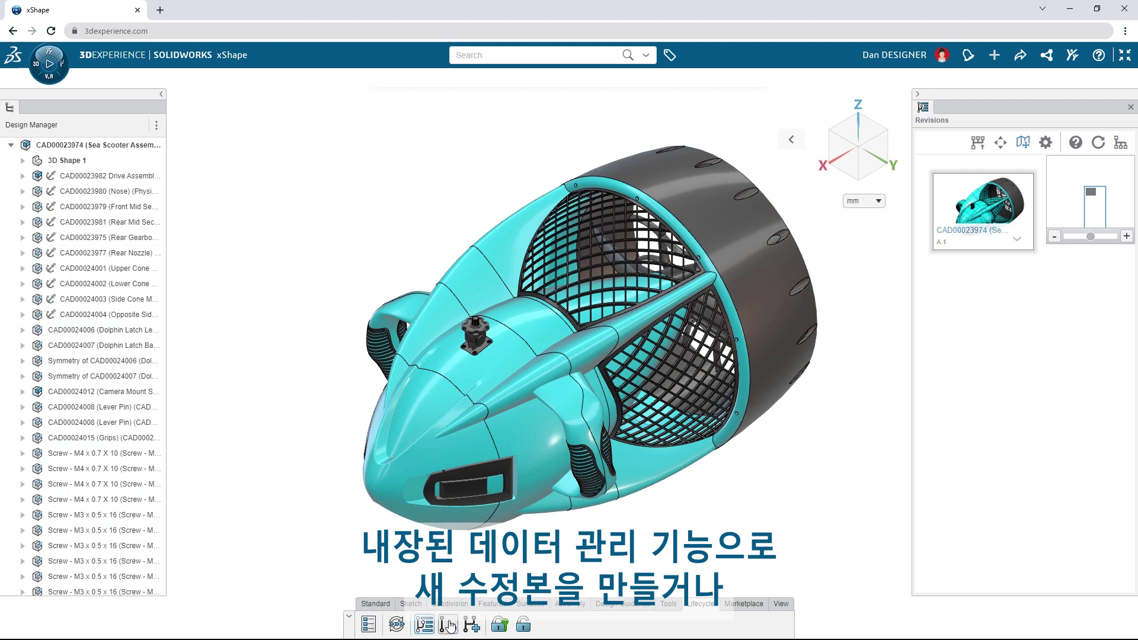
# - Create revision A.2 commented 'Manufacturing details', then a branch commented 'New Concept'
pyautogui.click(448, 625)
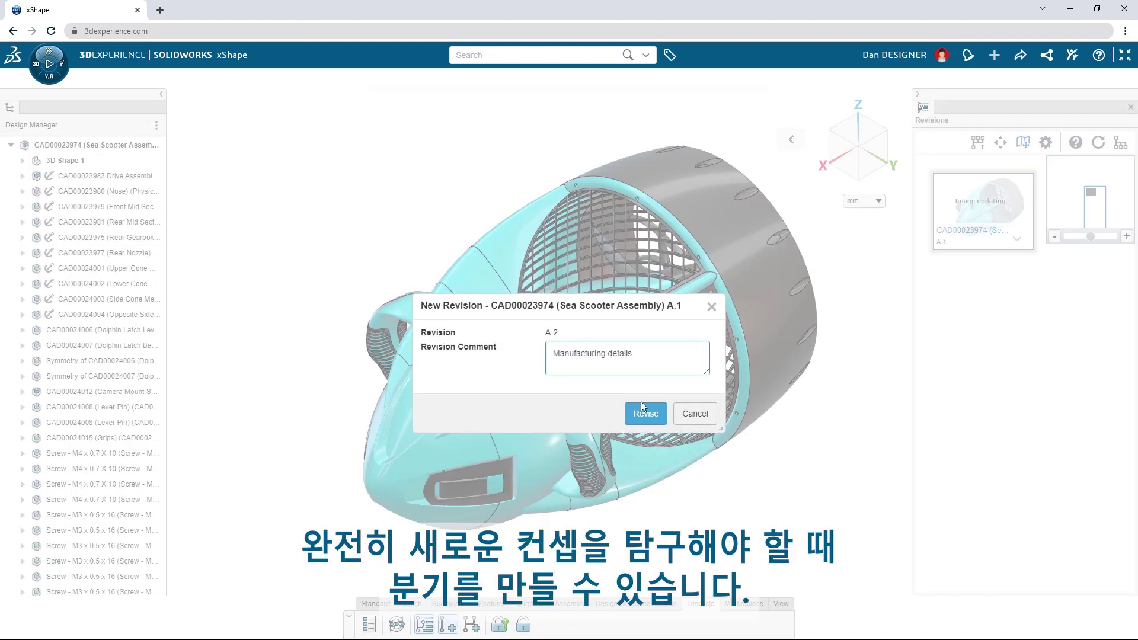
pyautogui.click(644, 411)
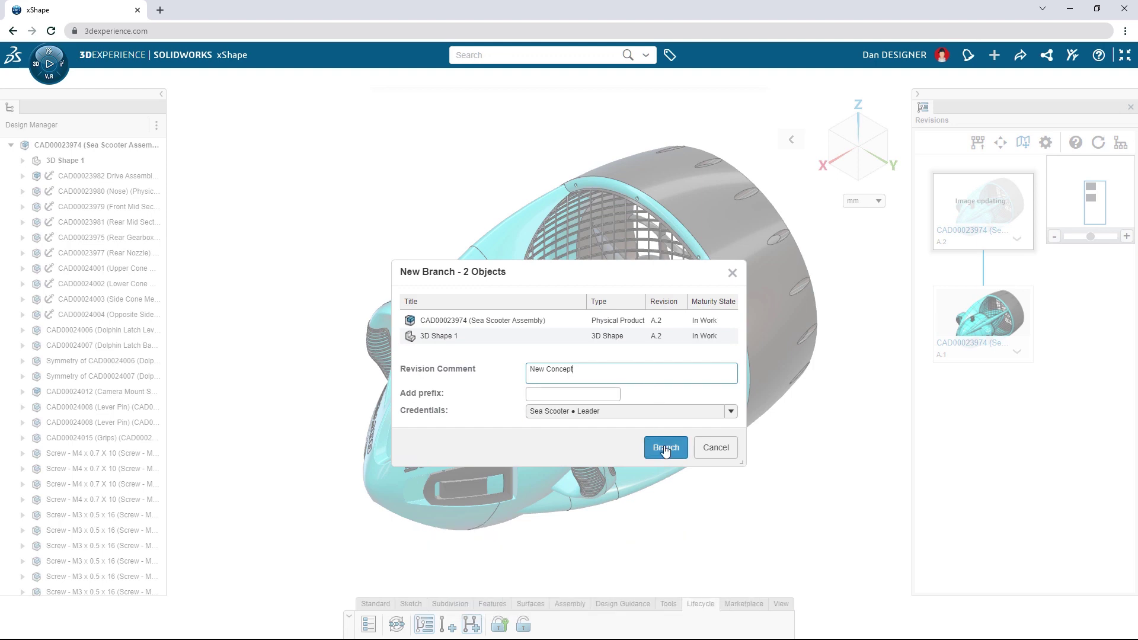
pyautogui.click(666, 448)
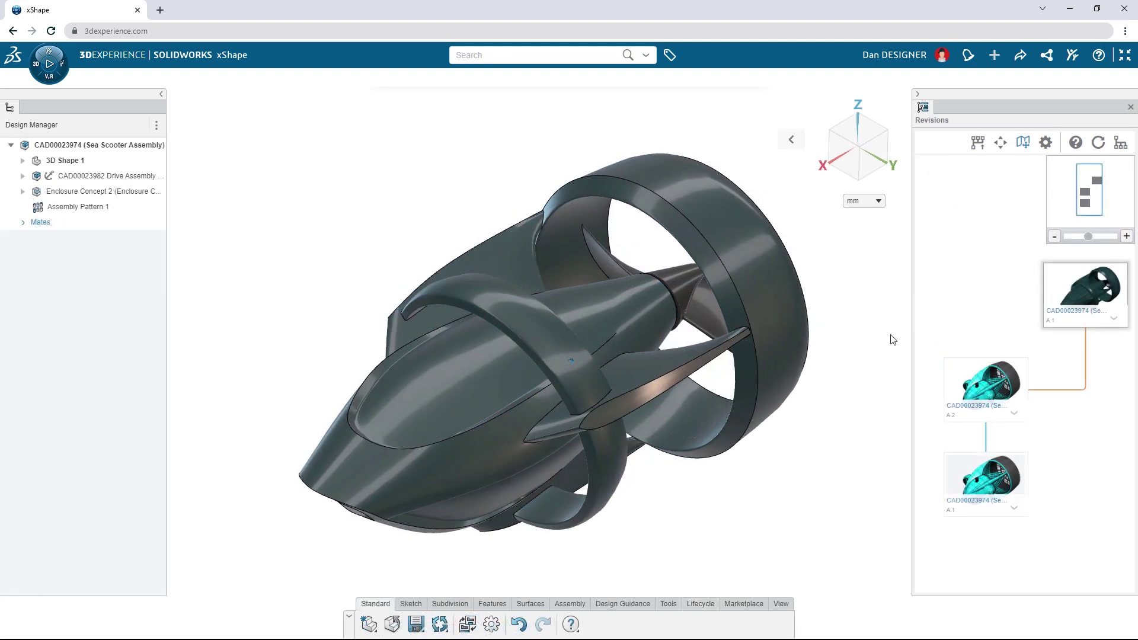